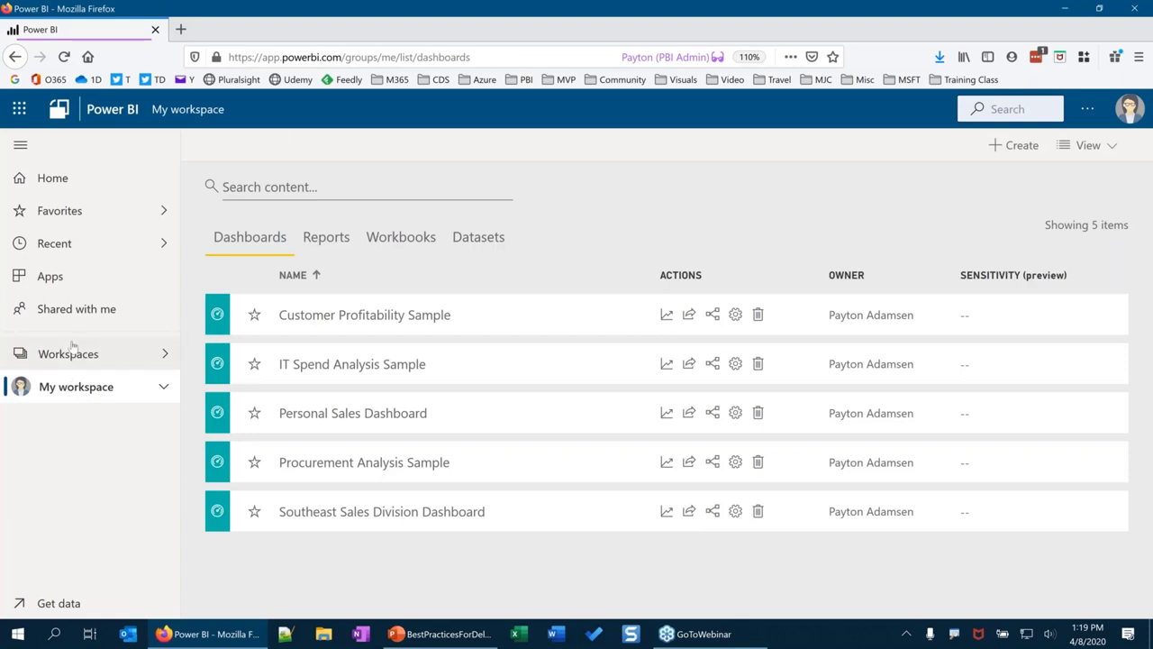
# - Open the Sales Data workspace and show its access list
pyautogui.click(72, 357)
pyautogui.scroll(-5, 288, 491)
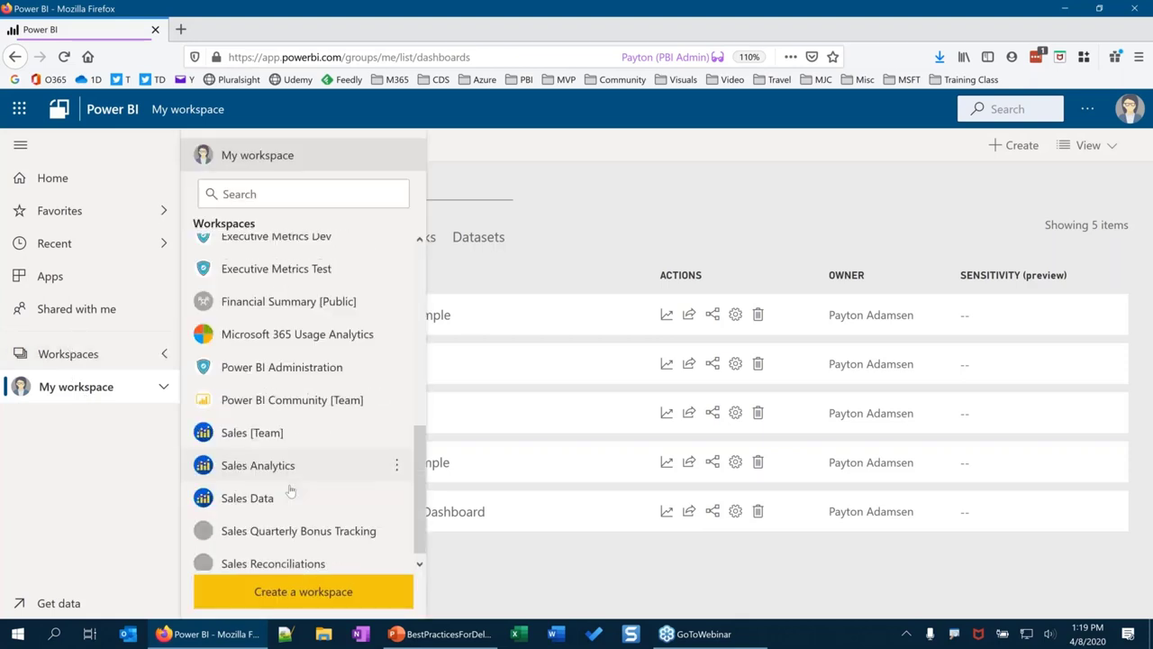
pyautogui.click(262, 489)
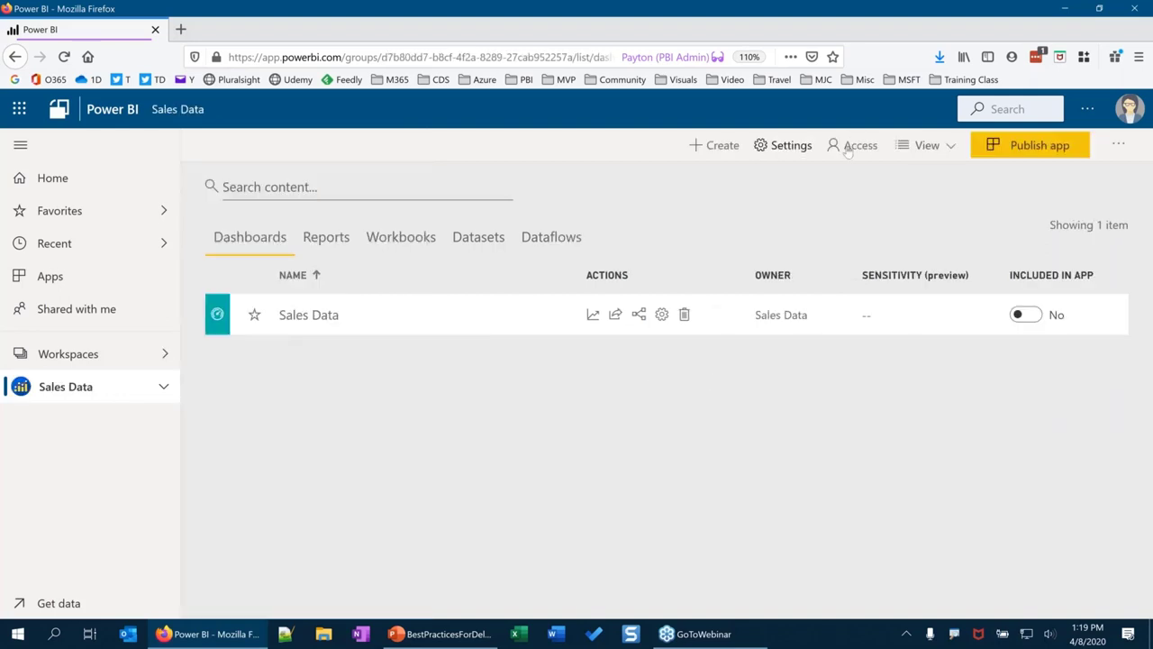
pyautogui.click(854, 145)
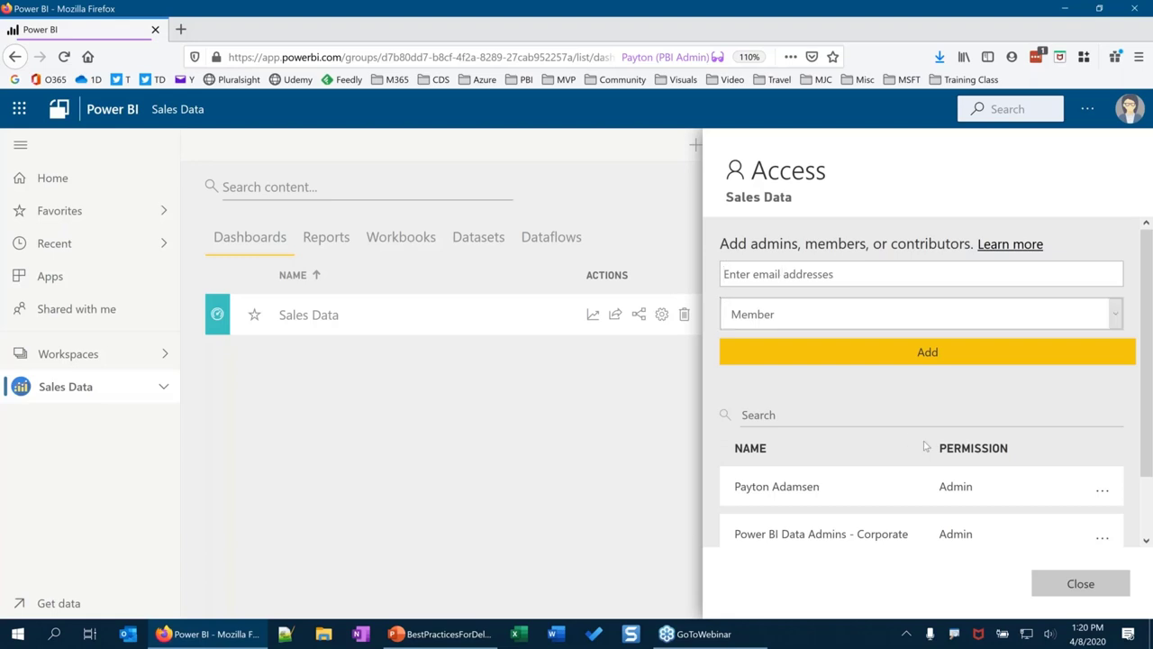
# - View the role options available for the individual user with Admin permission on the Sales Data workspace, leaving the role as it is
pyautogui.scroll(-1, 847, 396)
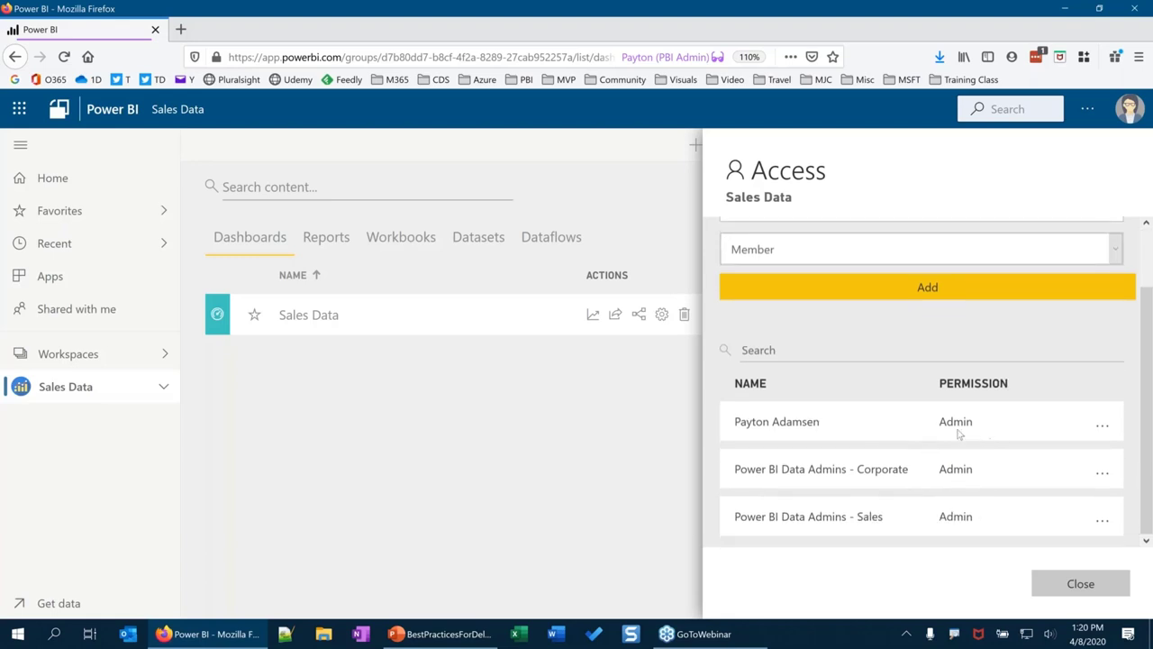
pyautogui.click(1101, 424)
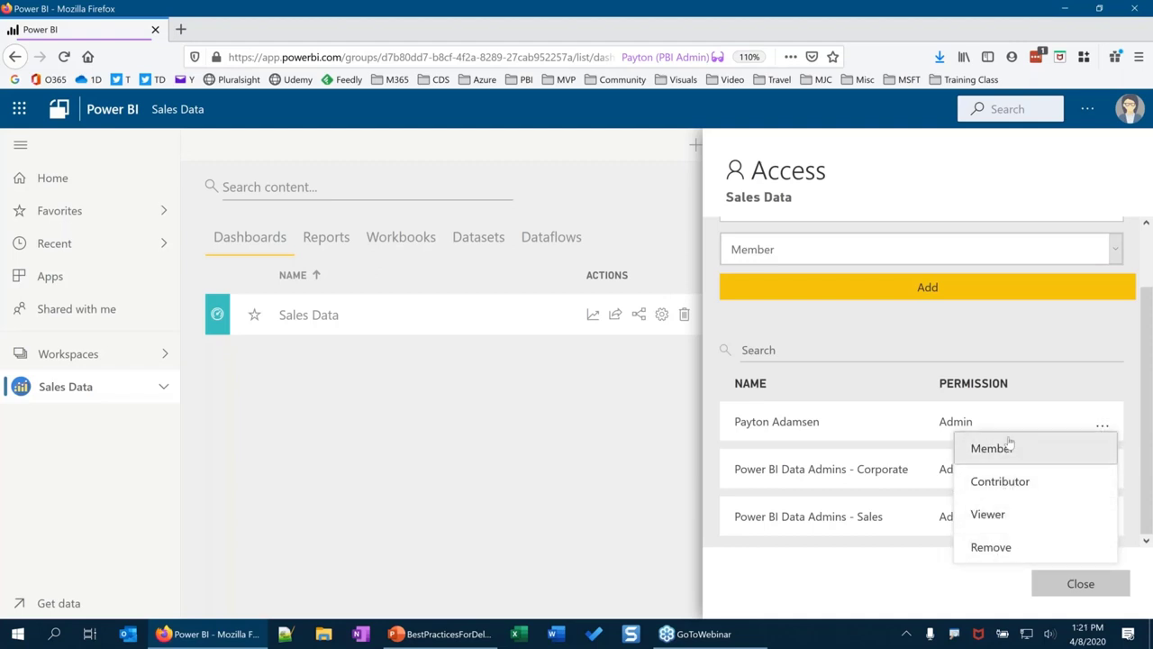
pyautogui.click(1050, 352)
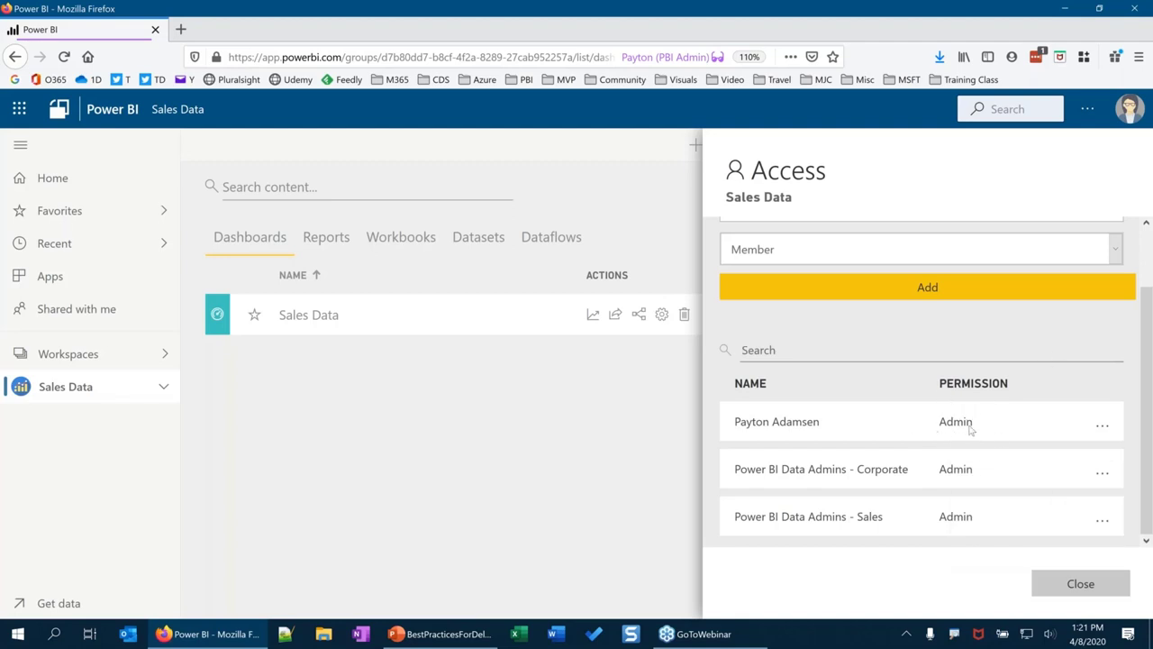
# - Switch to the BestPracticesForDeliveringContentInPowerBI presentation in PowerPoint and show slide 21, Workspace Permissions
pyautogui.moveTo(441, 642)
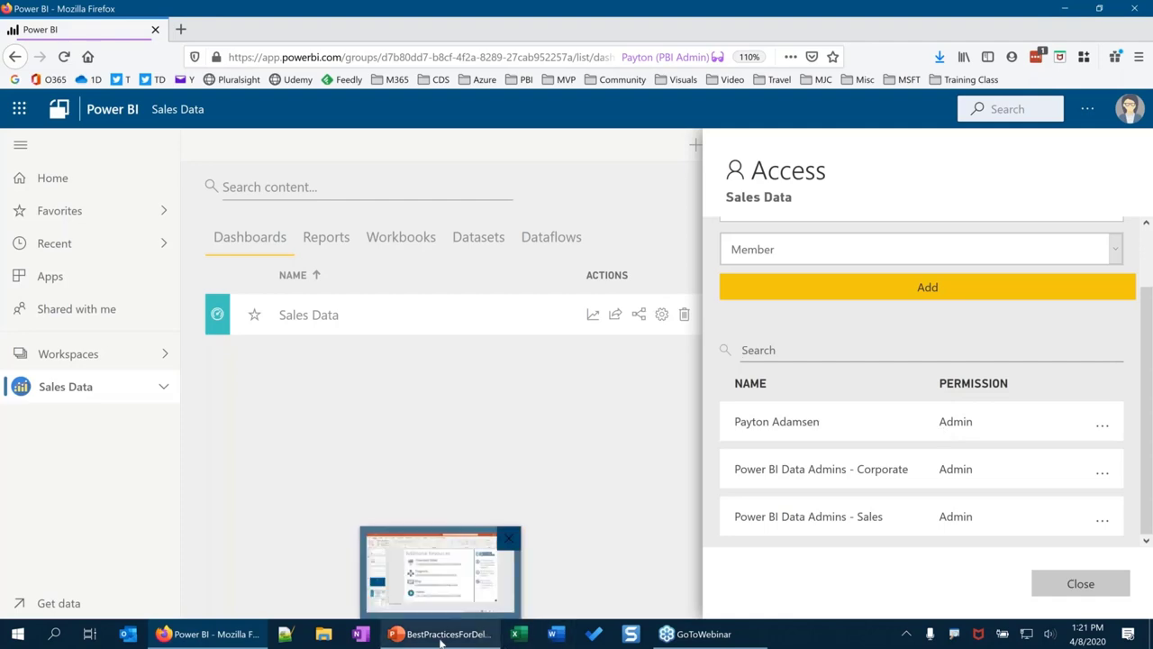
pyautogui.click(440, 635)
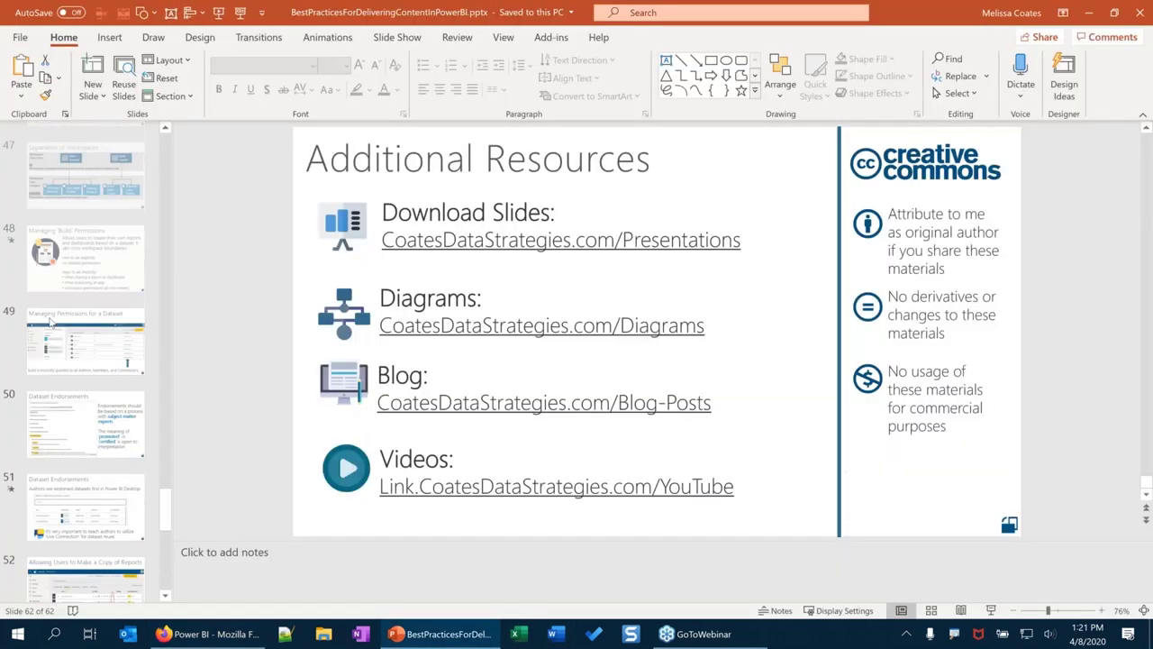
pyautogui.scroll(5, 51, 322)
pyautogui.scroll(10, 52, 322)
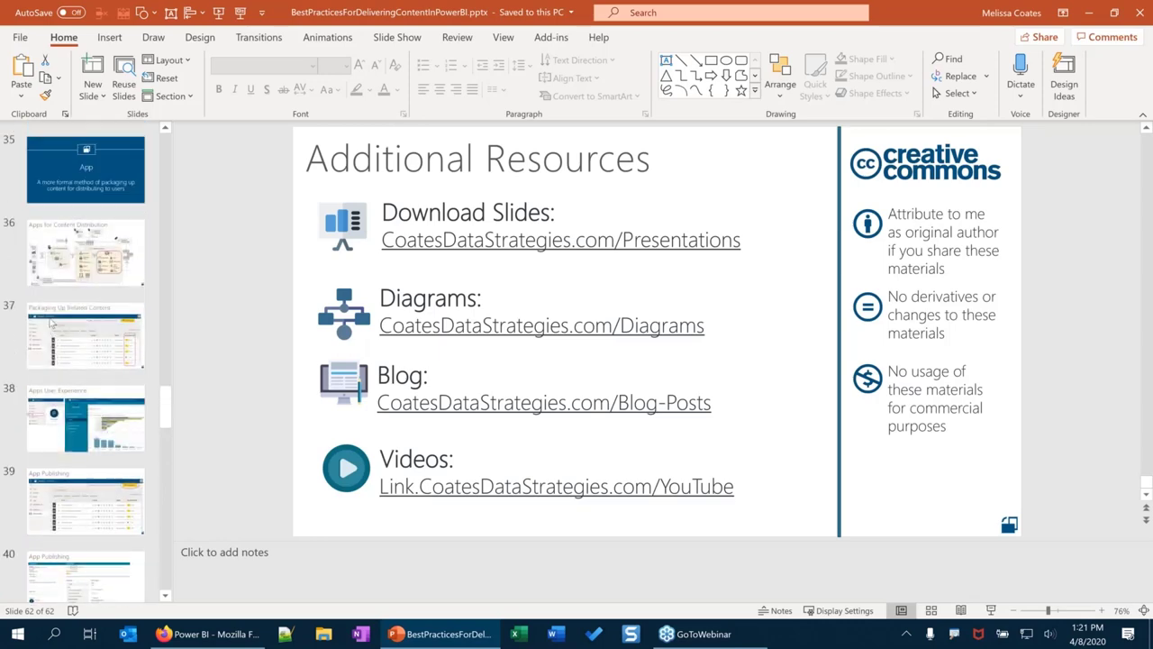
pyautogui.scroll(5, 52, 323)
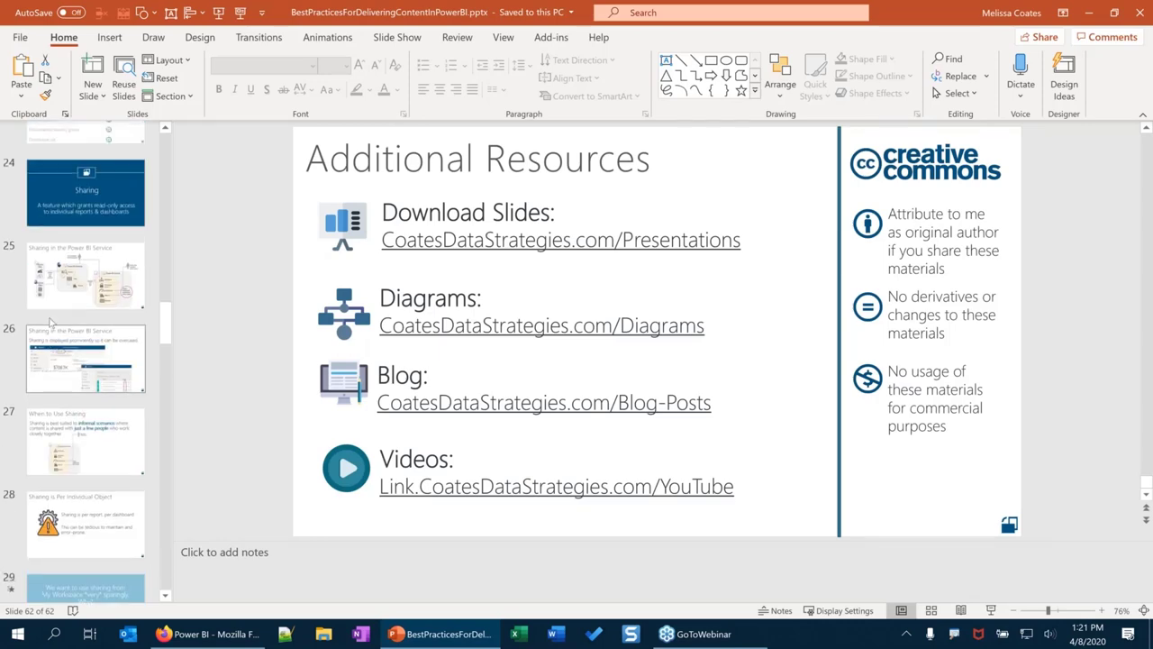
pyautogui.click(64, 223)
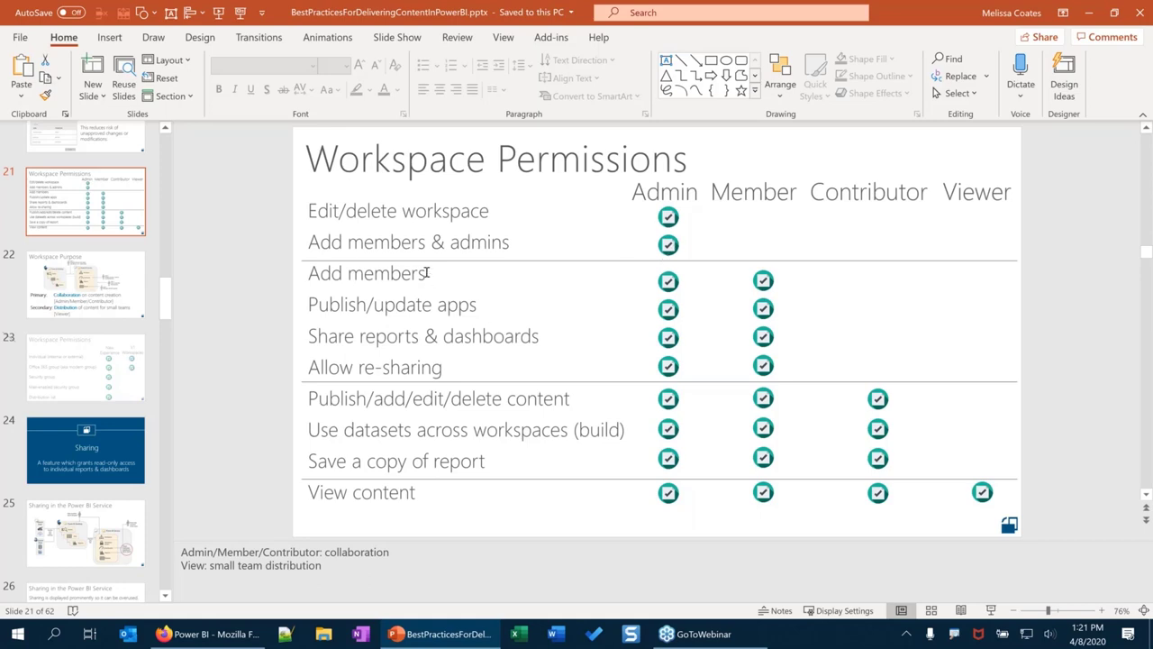
# - Return to Power BI in Firefox, view the individual admin's role options again, and close the Sales Data access pane
pyautogui.click(1090, 19)
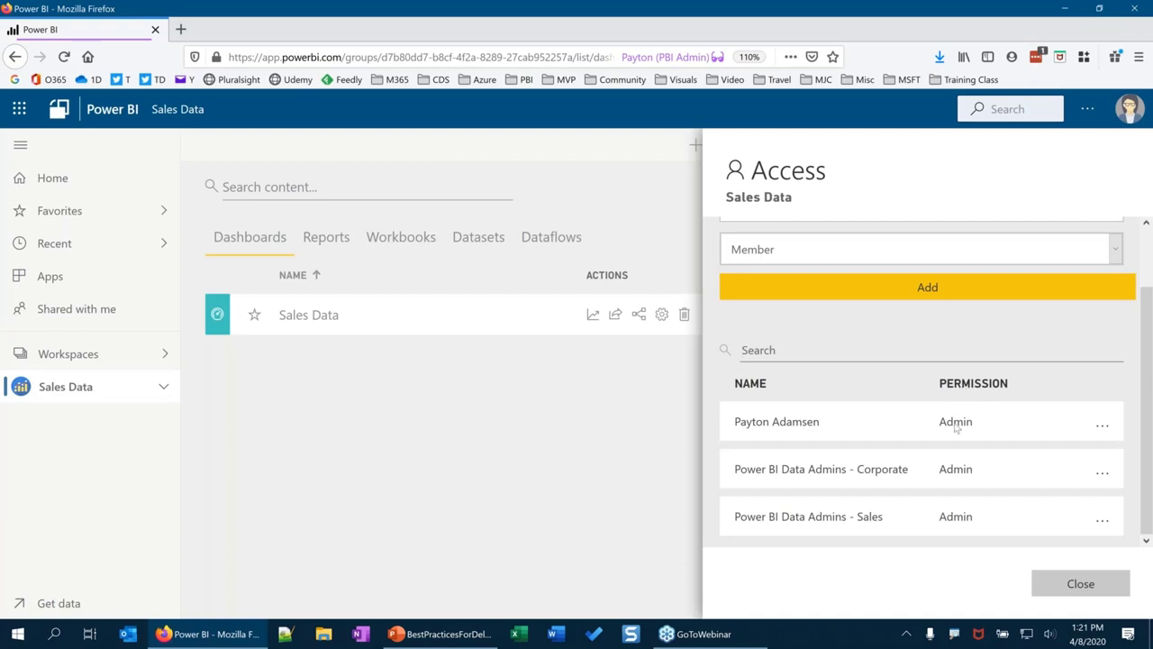
pyautogui.moveTo(947, 433)
pyautogui.click(1102, 425)
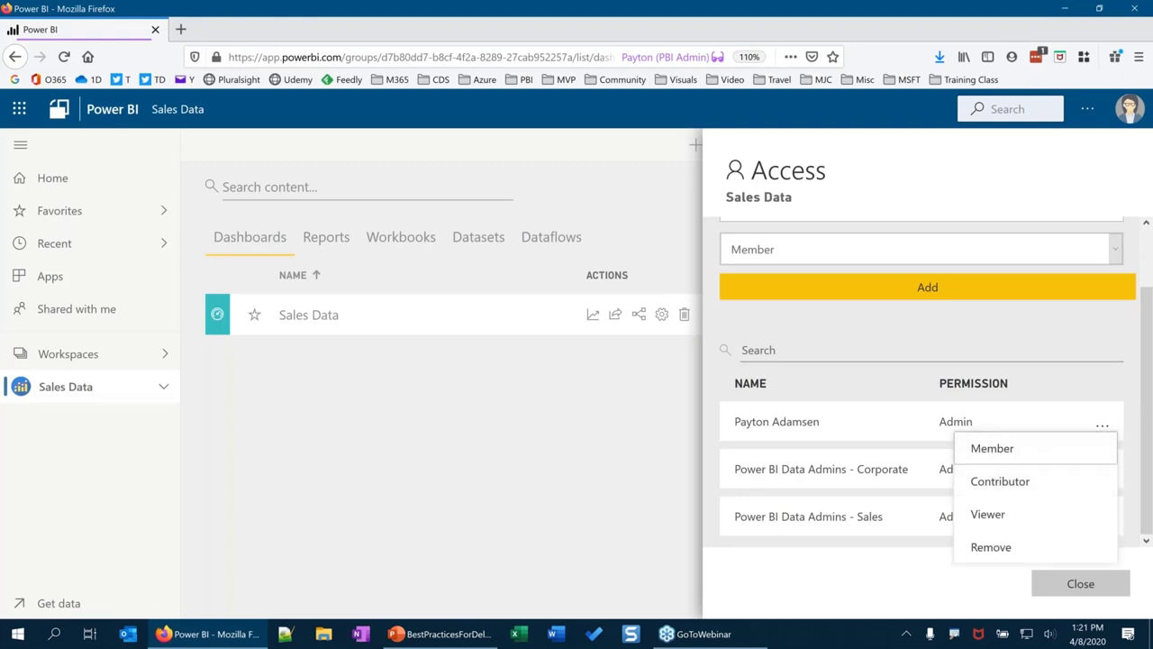
pyautogui.press('Escape')
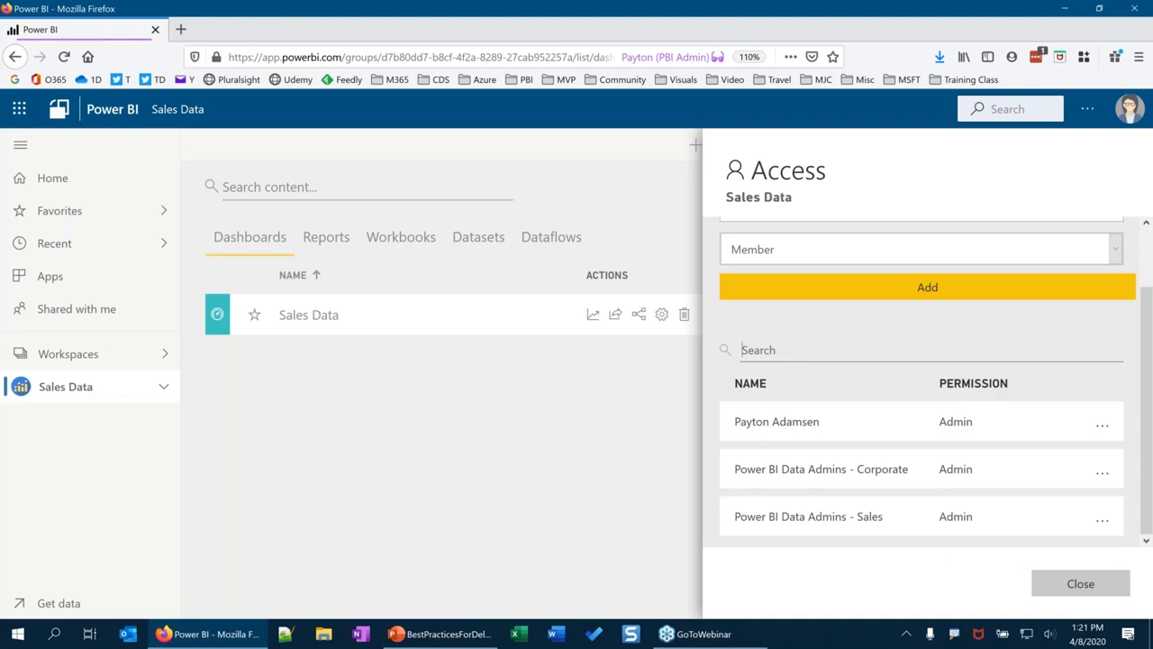
pyautogui.click(585, 467)
pyautogui.click(586, 467)
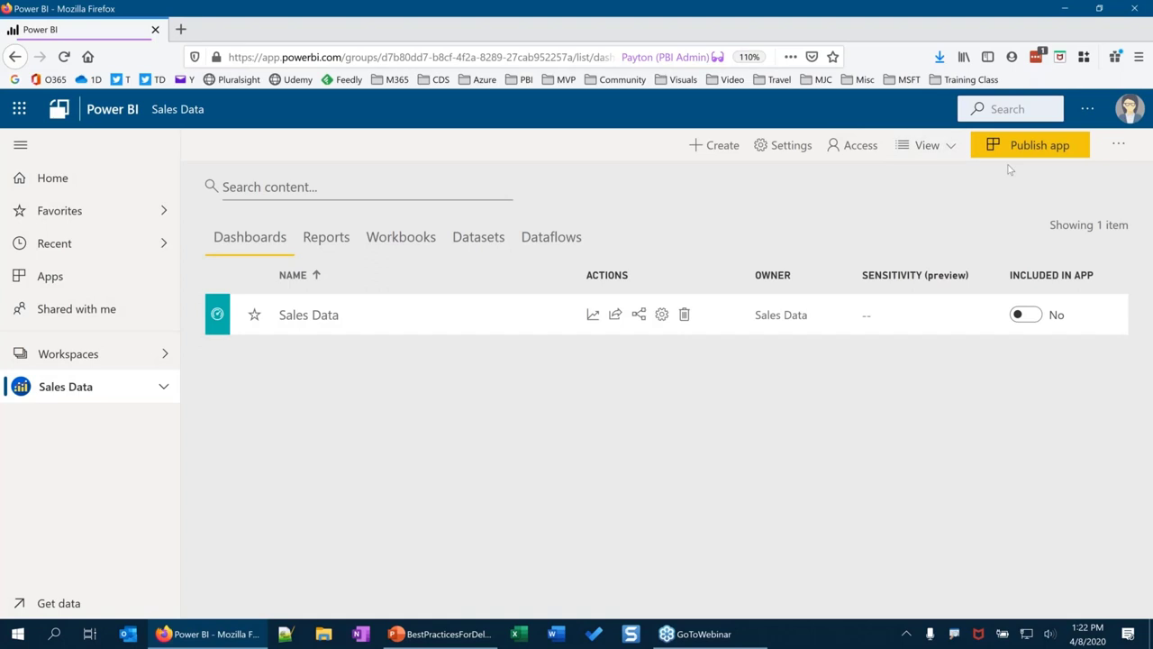
# - Open the Admin portal and show its Workspaces page
pyautogui.click(1089, 108)
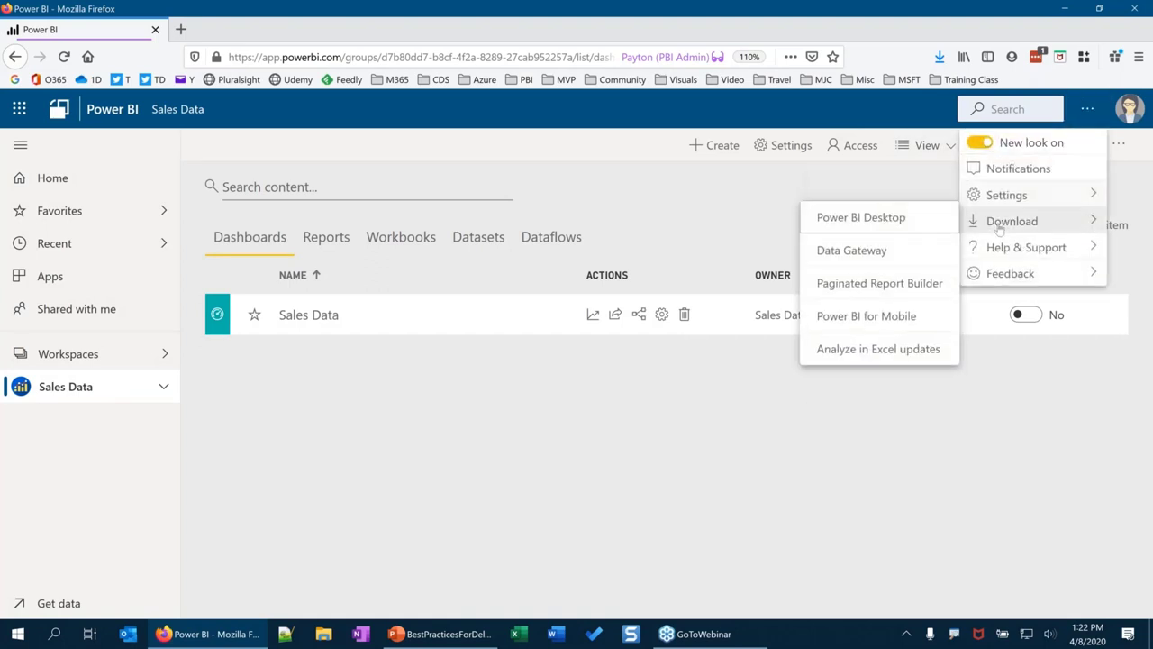
pyautogui.moveTo(977, 195)
pyautogui.click(859, 290)
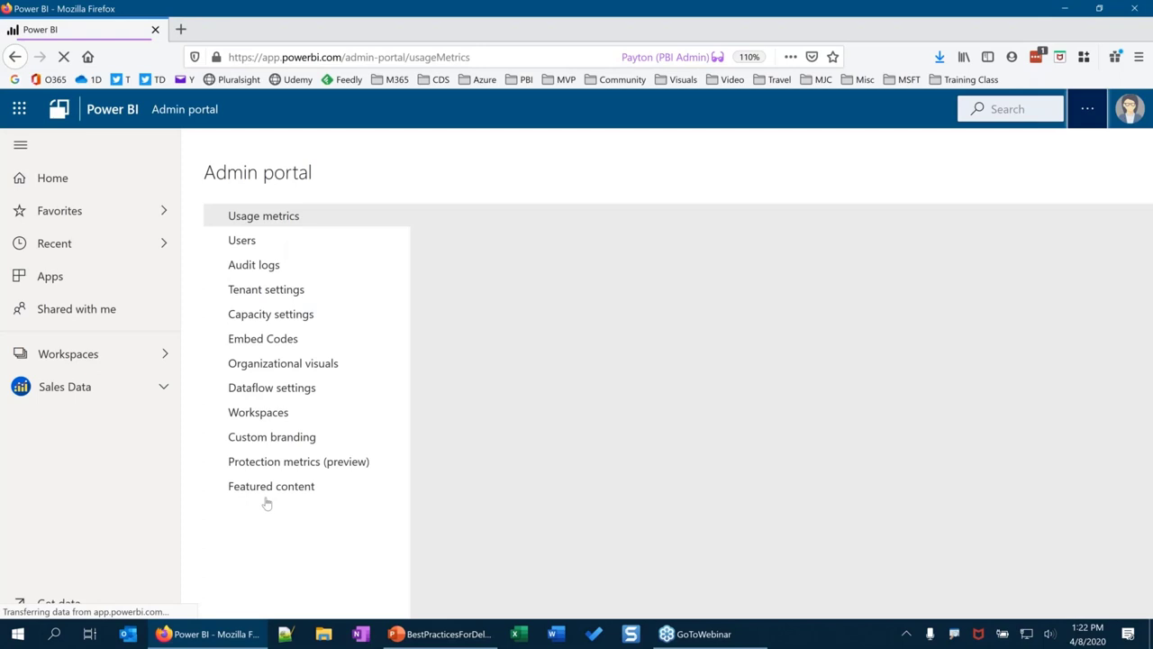
pyautogui.click(260, 415)
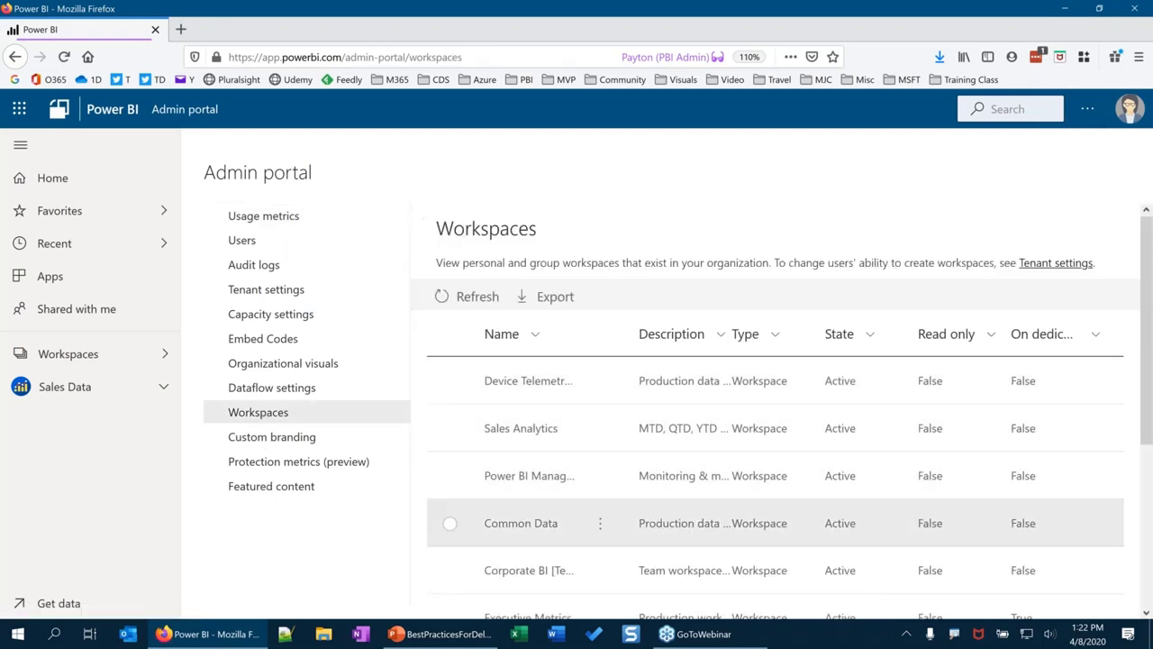
# - View the actions available for the Device Telemetry workspace in the Admin portal, without choosing one
pyautogui.moveTo(597, 383)
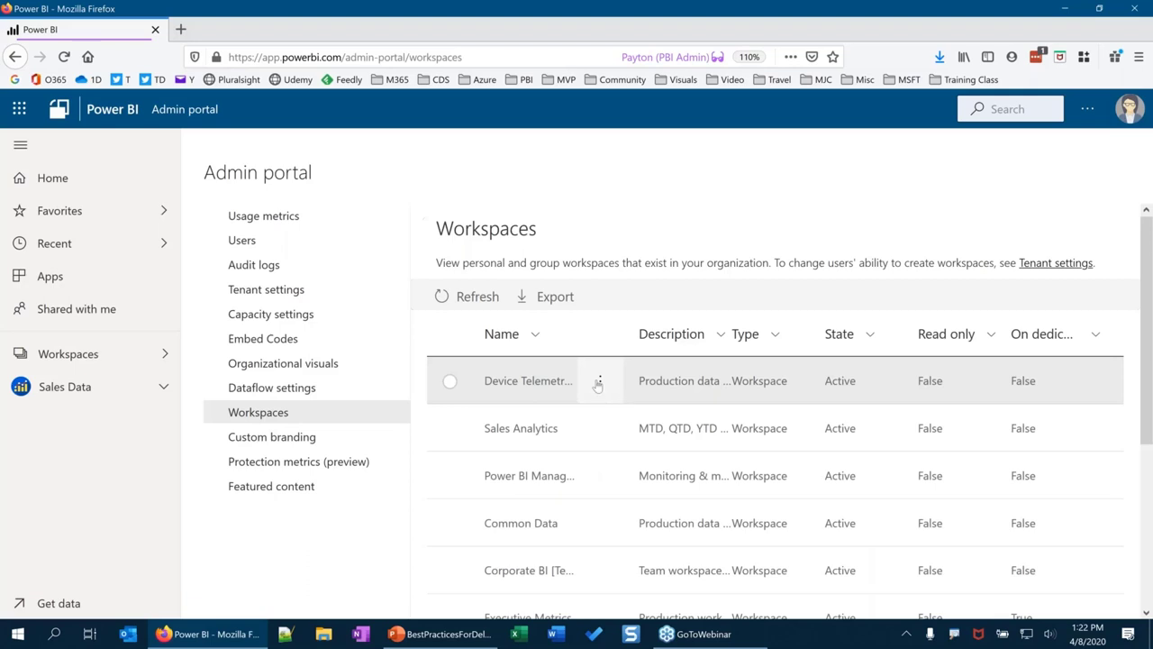
pyautogui.click(599, 381)
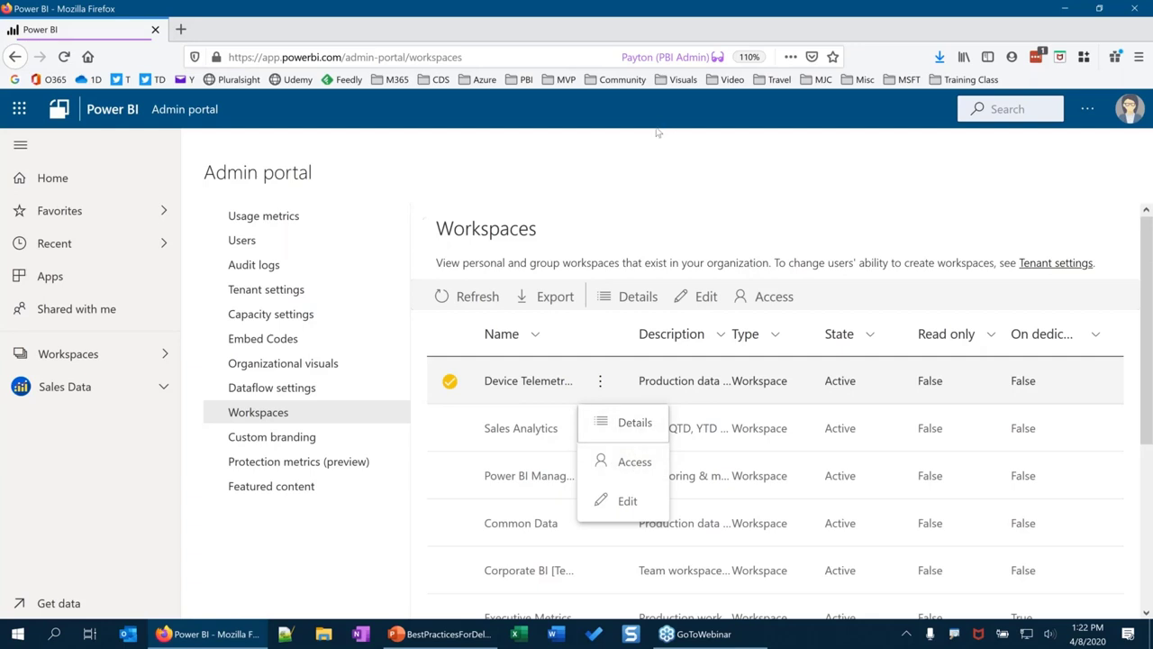
pyautogui.click(732, 172)
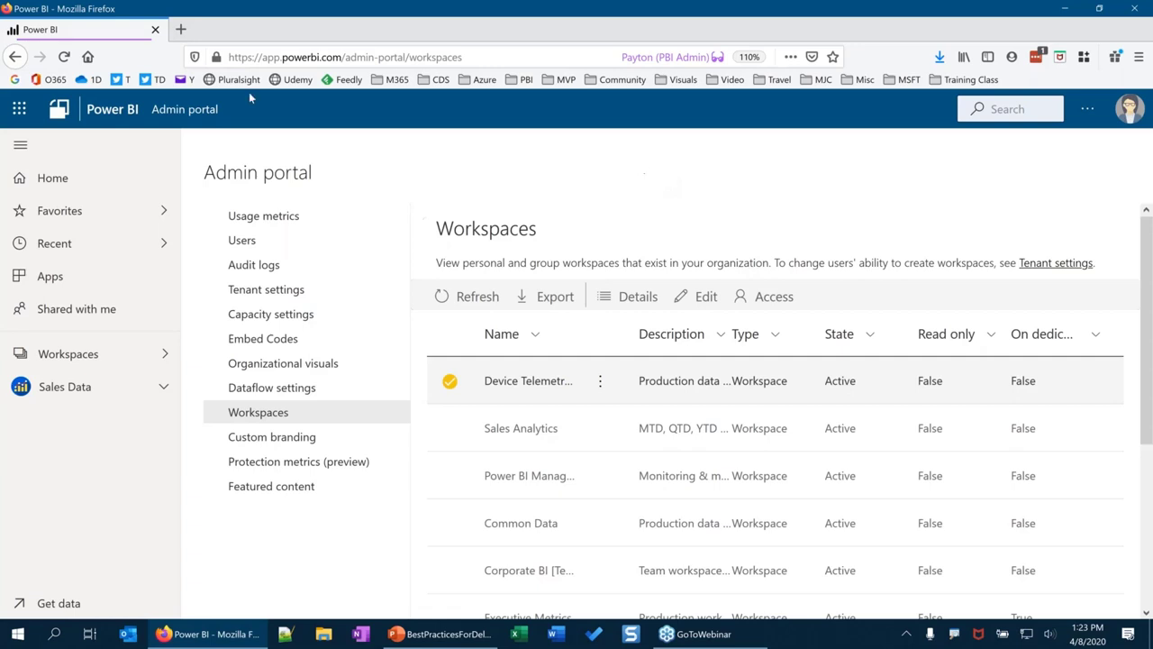
# - Go back to the Sales Data workspace, review the names and permissions in its access list, and close the list
pyautogui.click(58, 388)
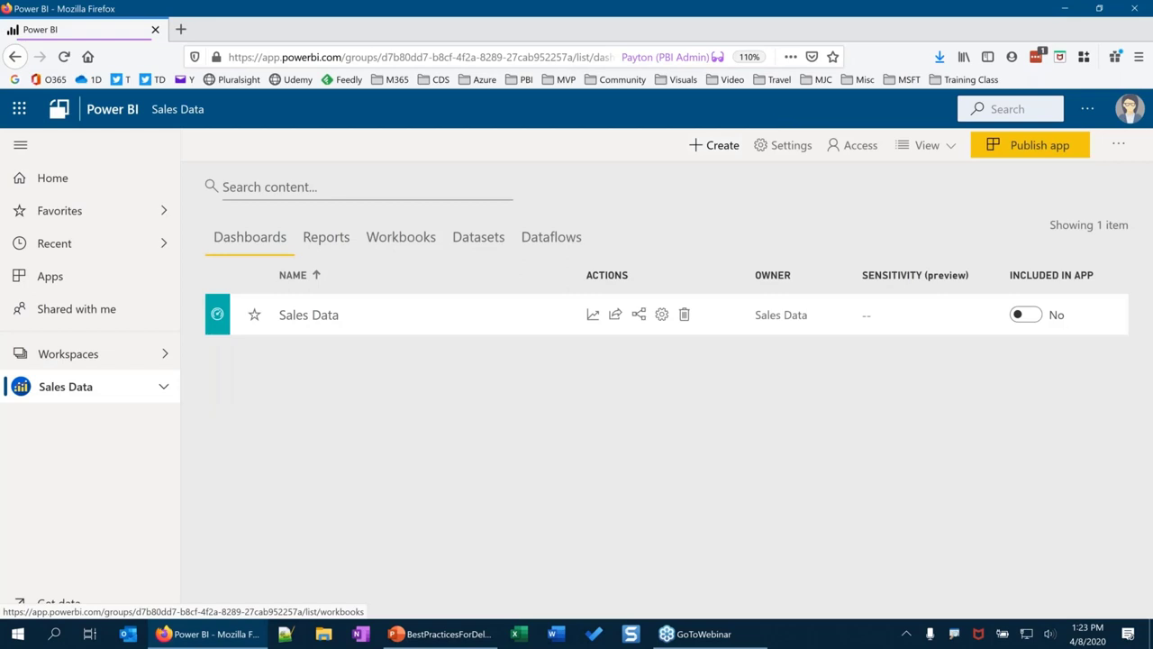
pyautogui.click(854, 145)
pyautogui.scroll(-2, 825, 449)
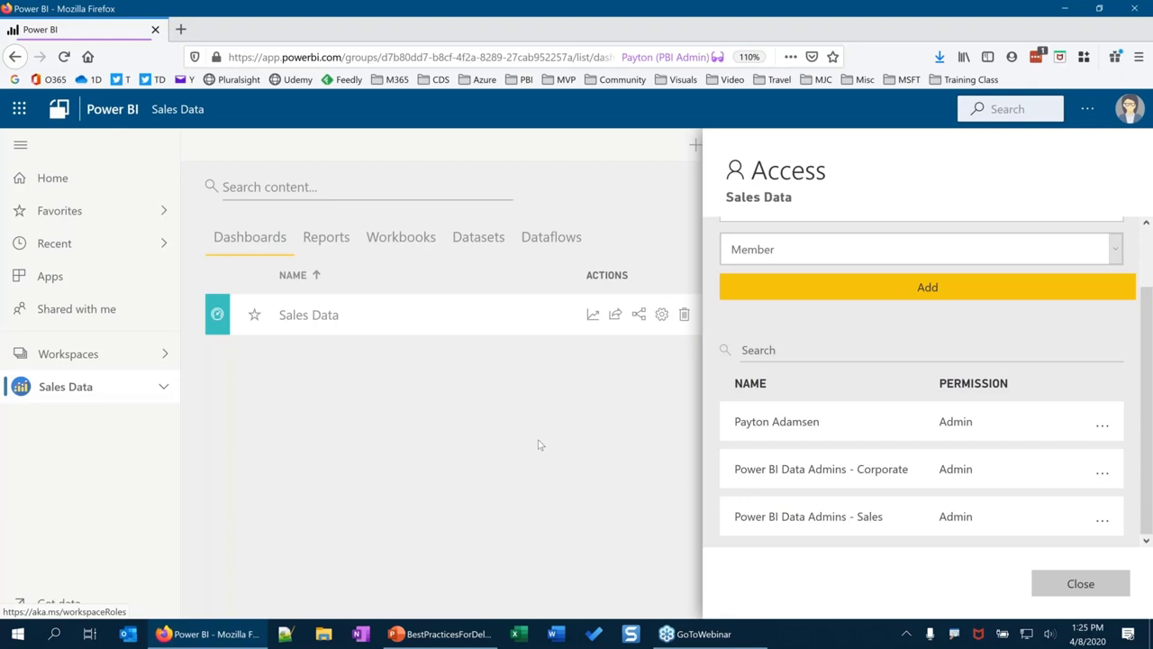
pyautogui.click(565, 411)
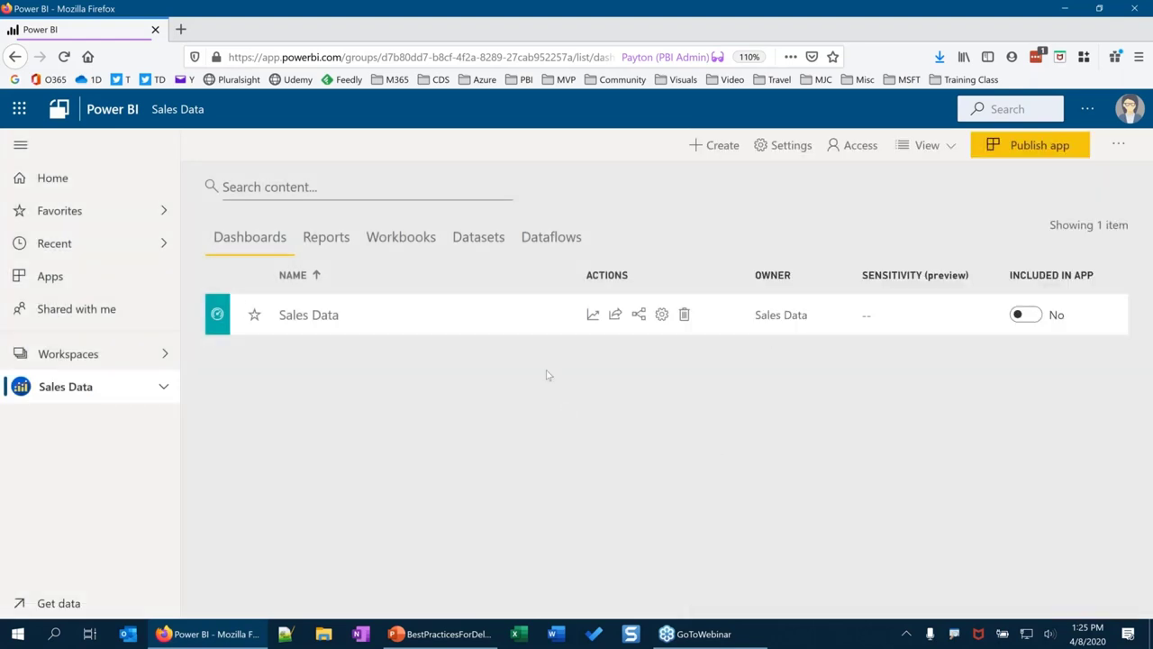
# - Open the Sales Analytics workspace and show the Permissions settings of its app
pyautogui.click(64, 356)
pyautogui.scroll(-10, 261, 433)
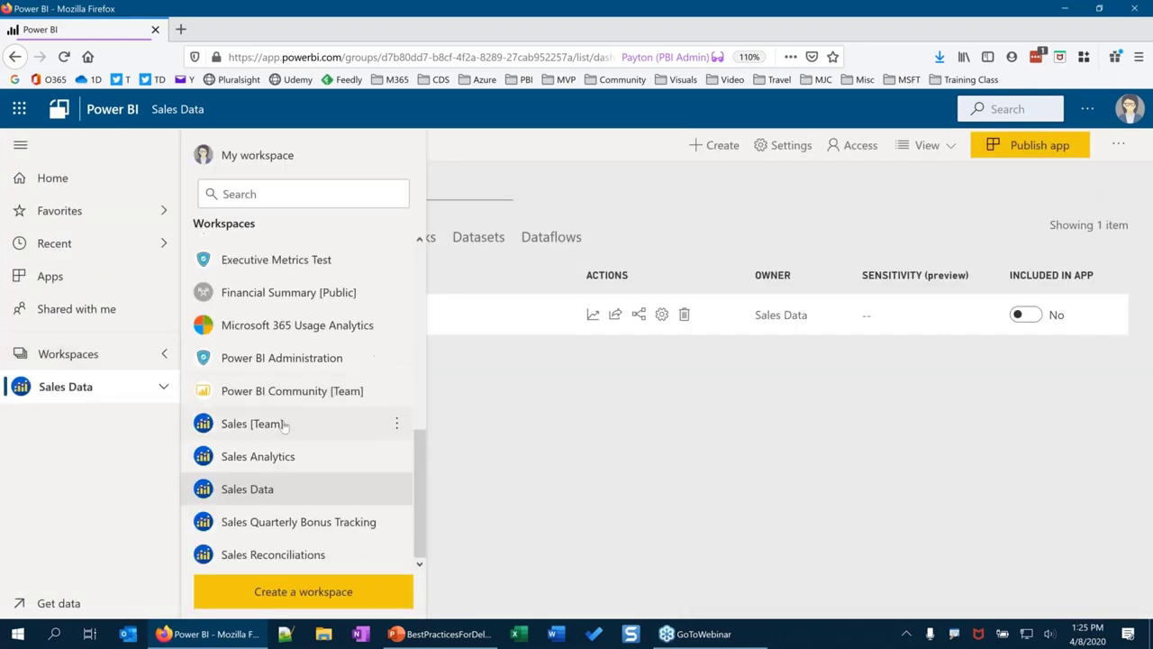
pyautogui.click(267, 456)
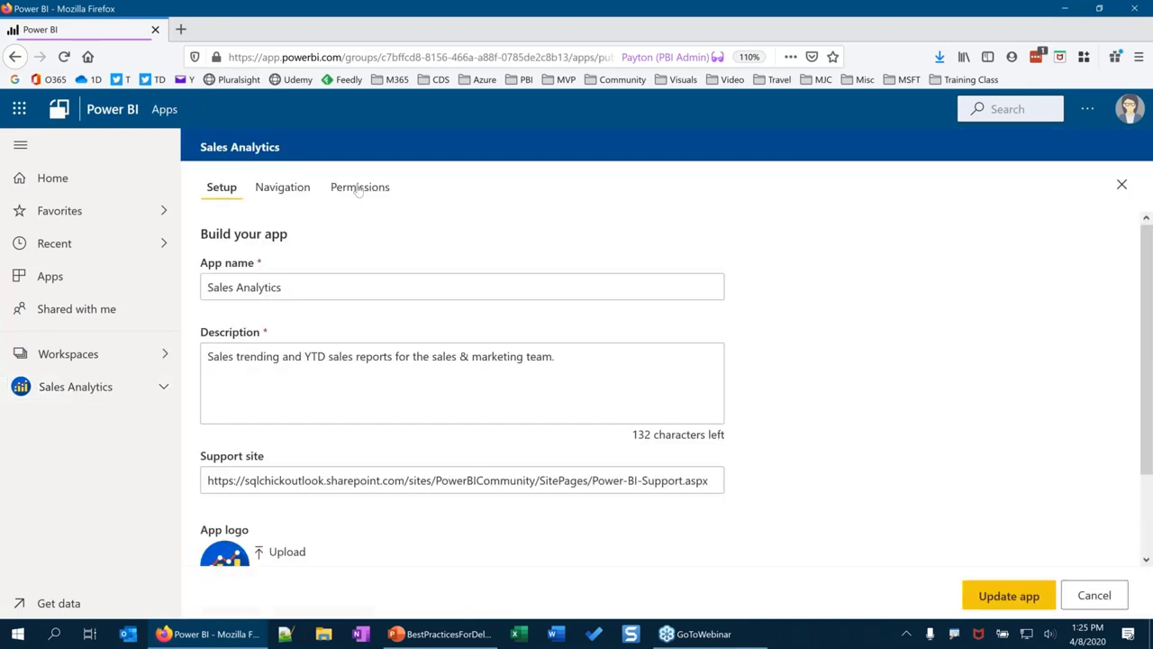
pyautogui.click(359, 187)
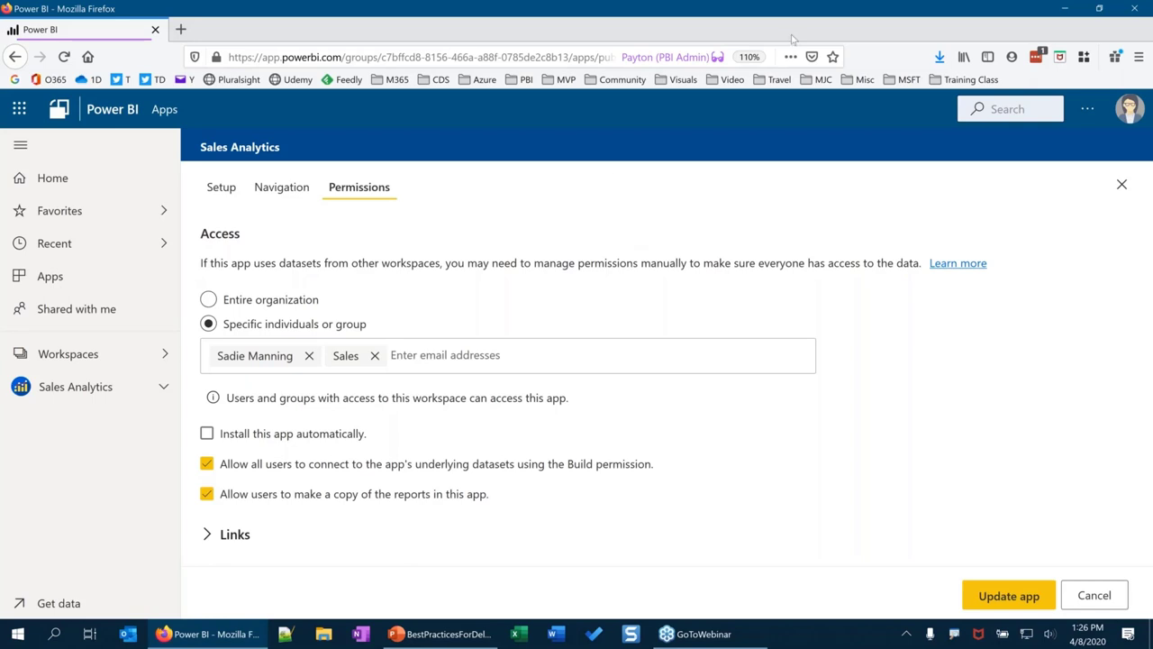
# - Switch to the PowerPoint presentation, present slide 62, Additional Resources, as a slide show, and end the show
pyautogui.click(453, 636)
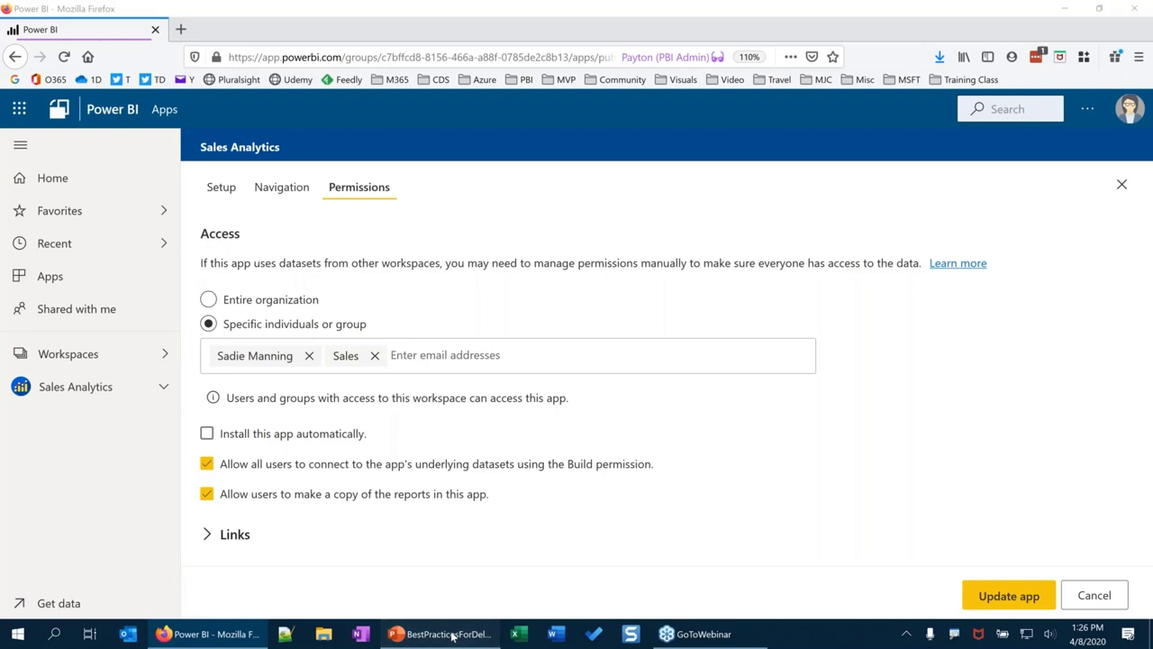
pyautogui.click(78, 553)
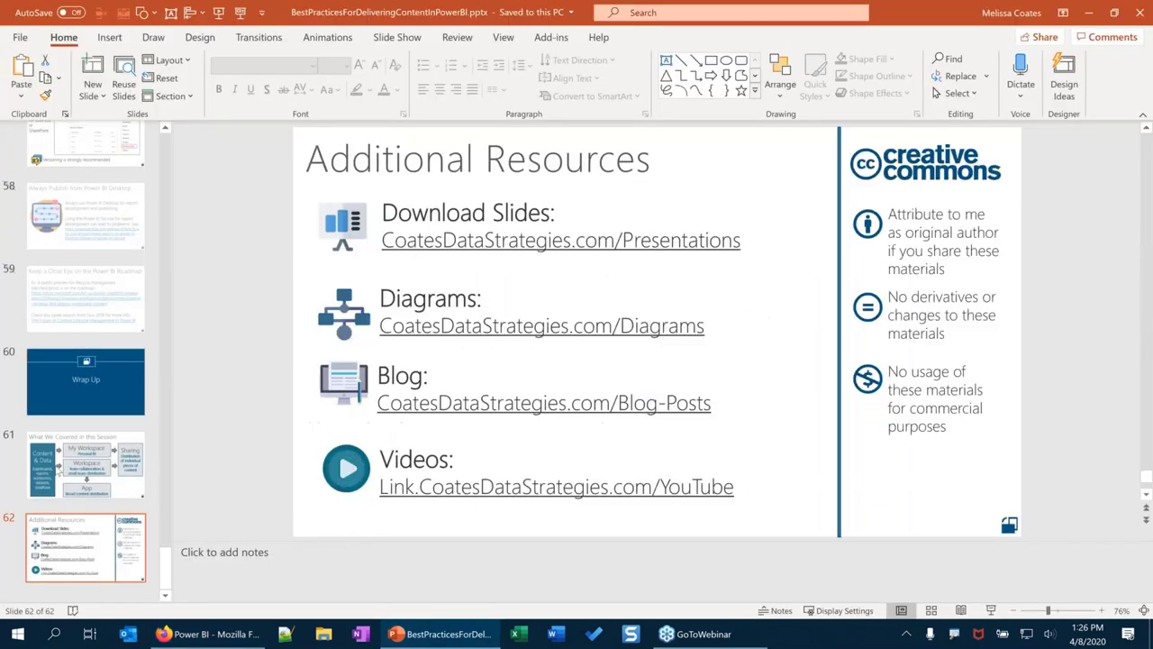
pyautogui.hotkey('shift', 'F5')
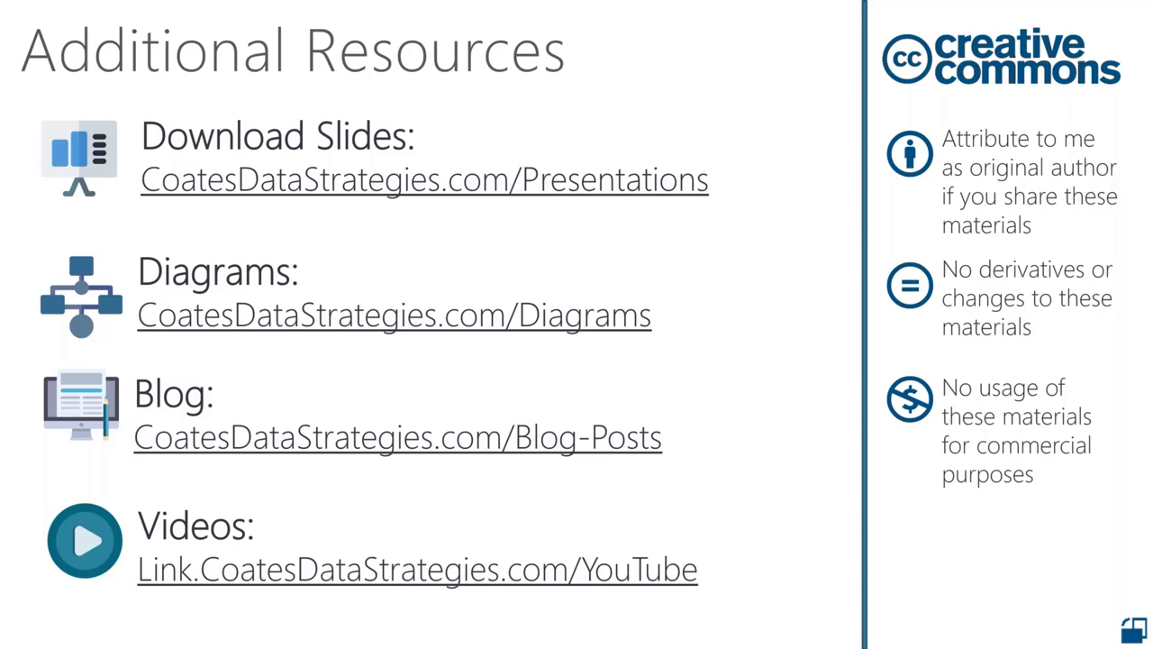
pyautogui.press('Escape')
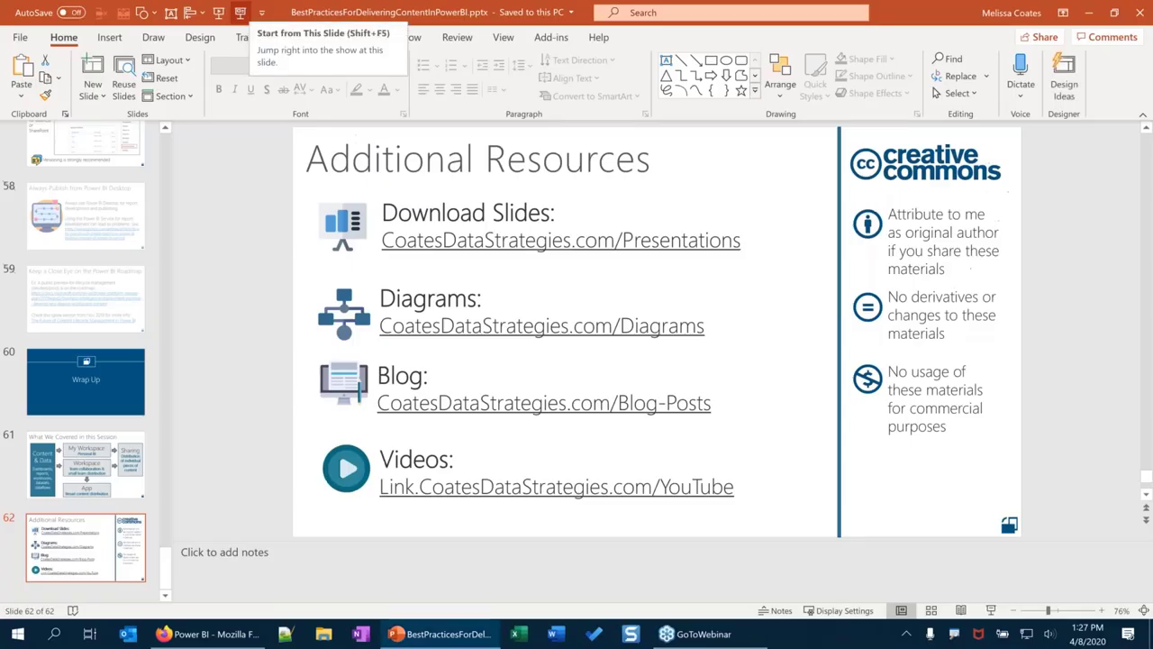
# - Return to Power BI in Firefox and show the browser's list of account containers
pyautogui.click(193, 635)
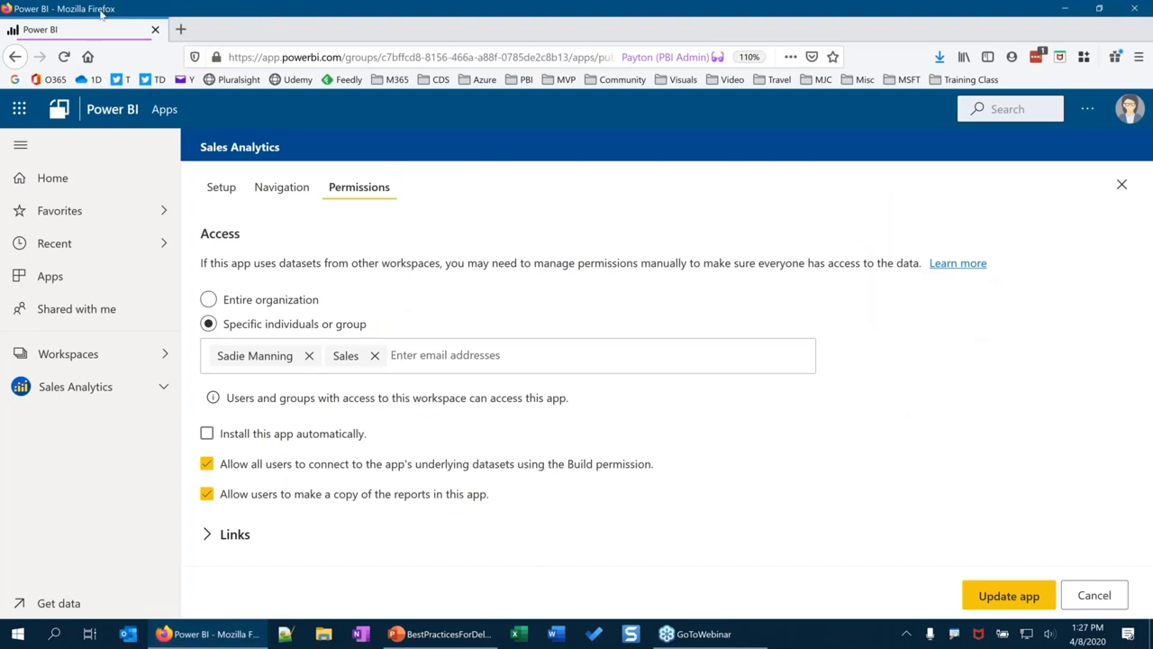
pyautogui.click(1084, 56)
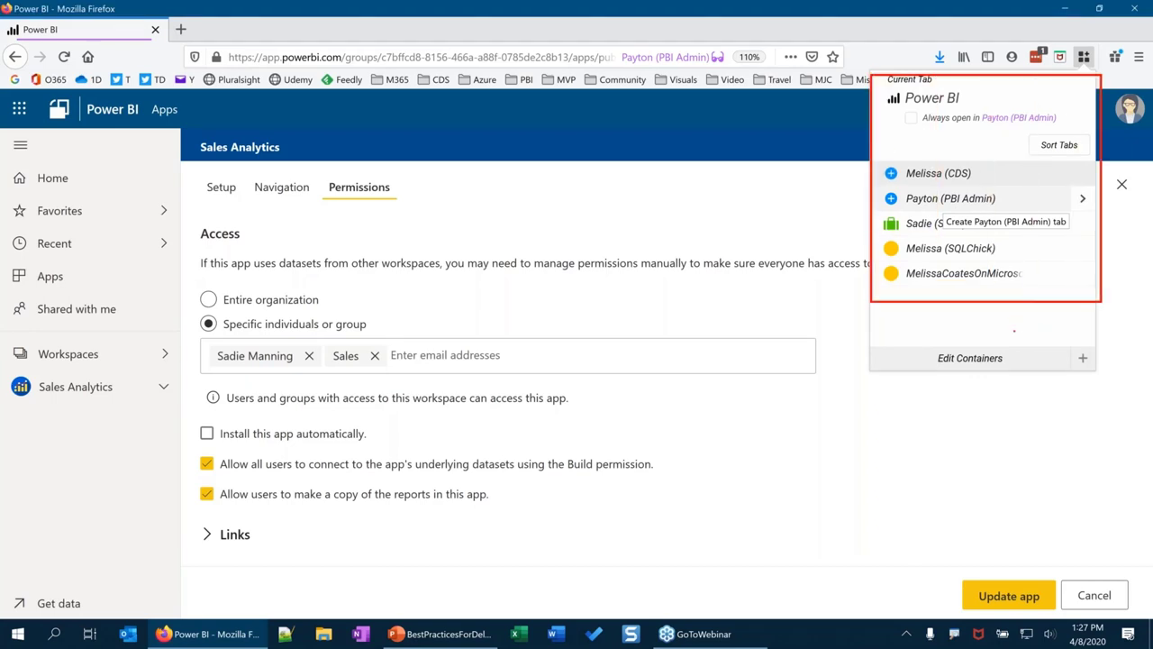
pyautogui.click(1084, 57)
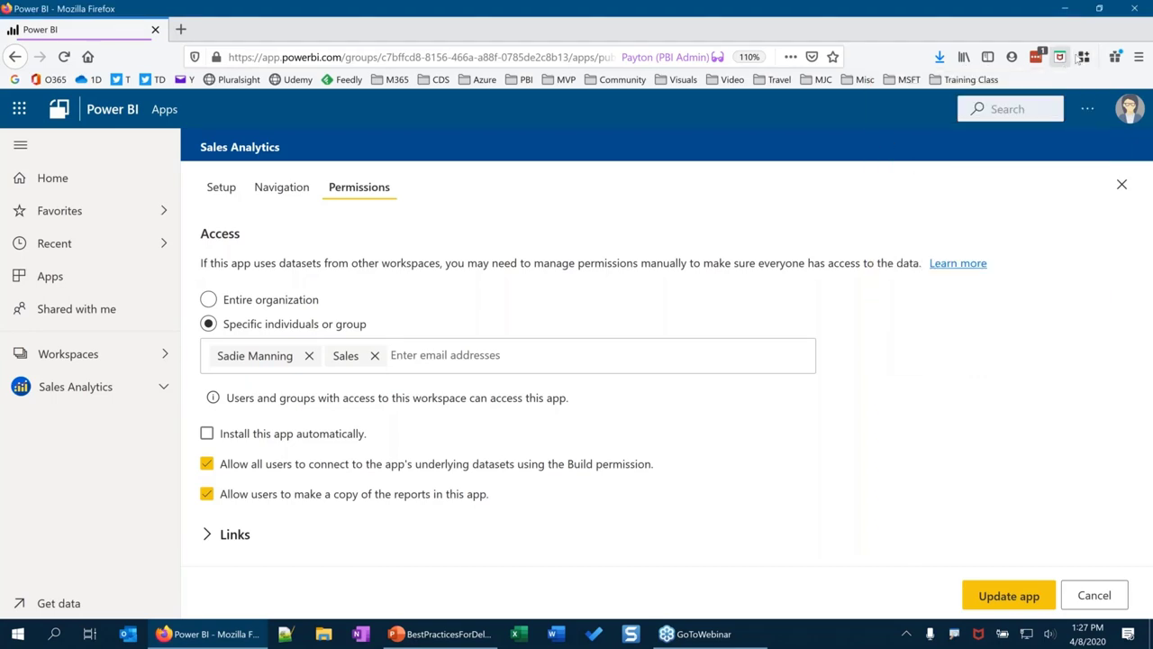
pyautogui.click(1084, 56)
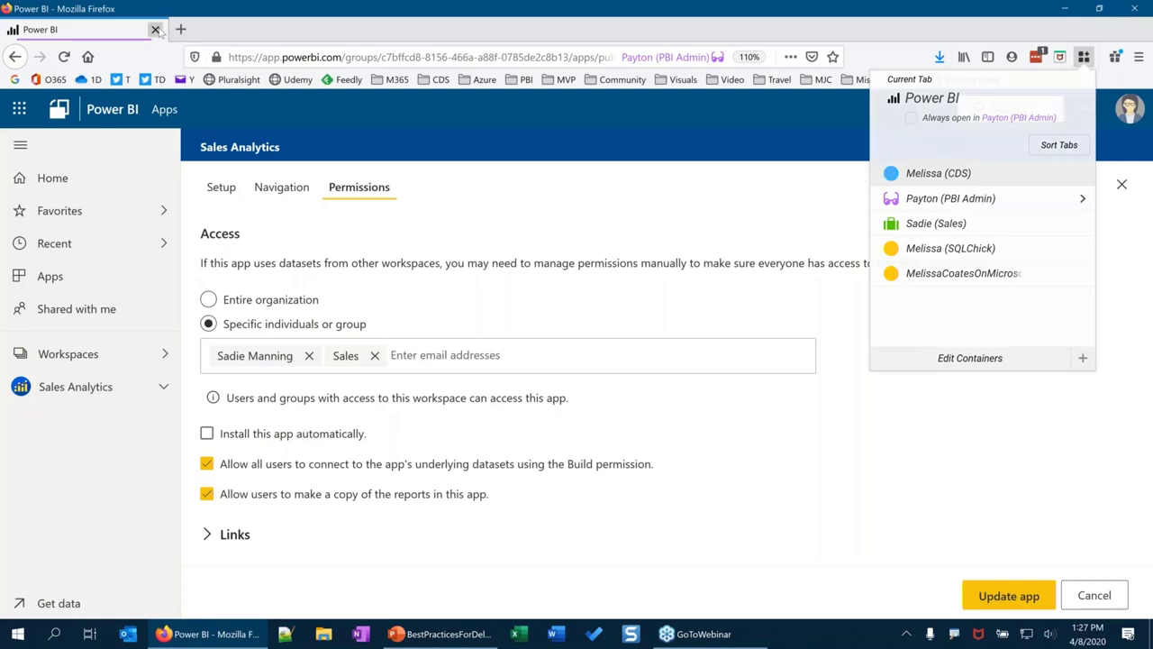
# - Close the Power BI tab, reopen Firefox, and open a new tab in the PBI Admin container
pyautogui.click(156, 29)
pyautogui.click(171, 634)
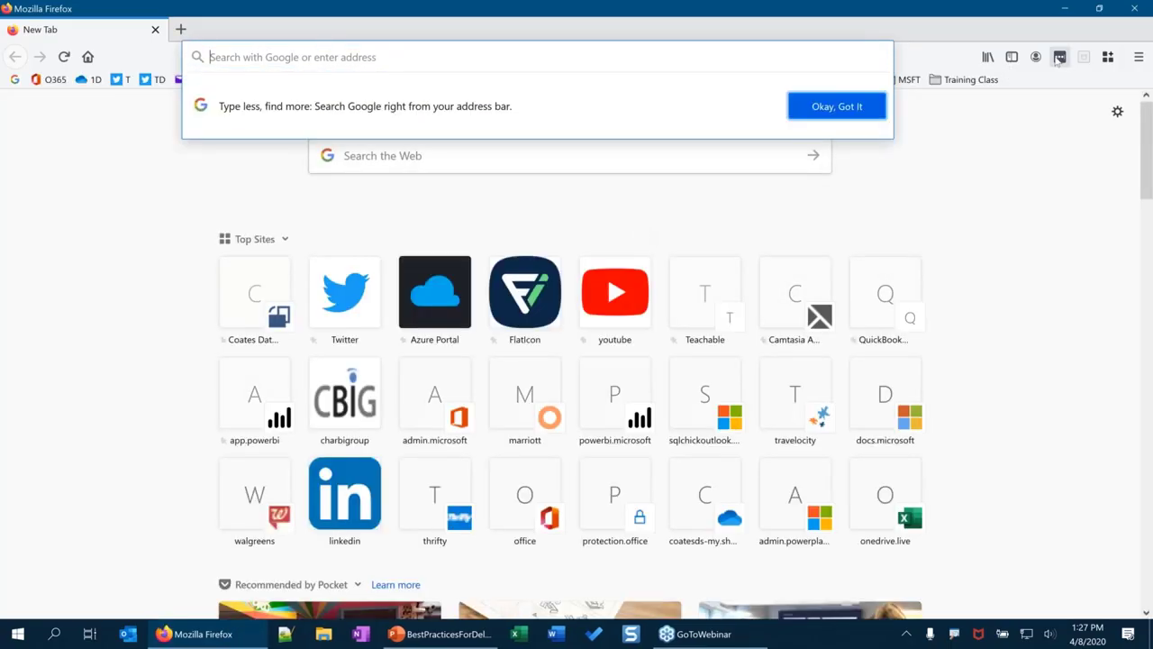
pyautogui.click(1059, 57)
pyautogui.click(952, 123)
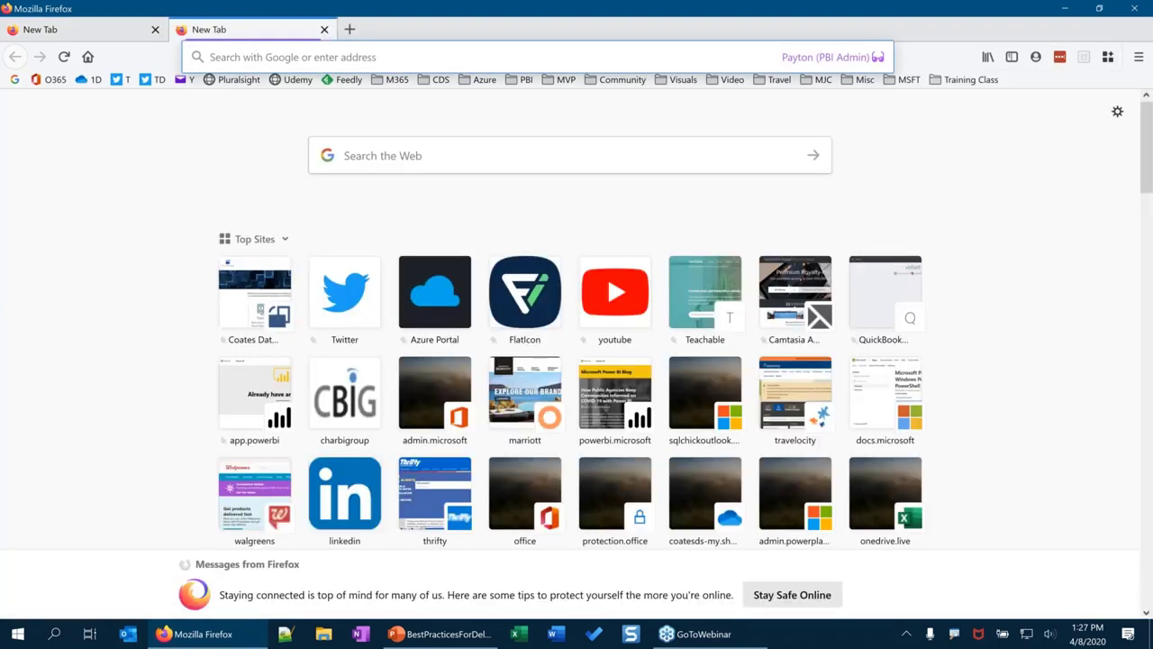
# - Open Power BI from the top sites in the PBI Admin tab, sign in, and show the signed-in account's details
pyautogui.click(247, 389)
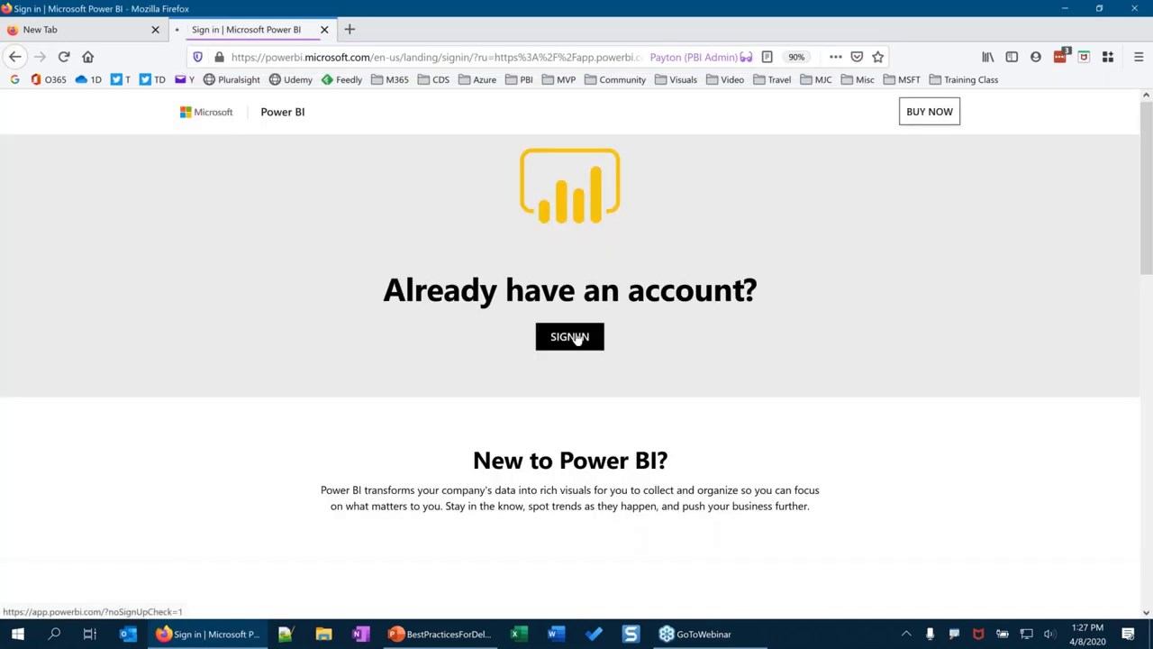
pyautogui.click(577, 338)
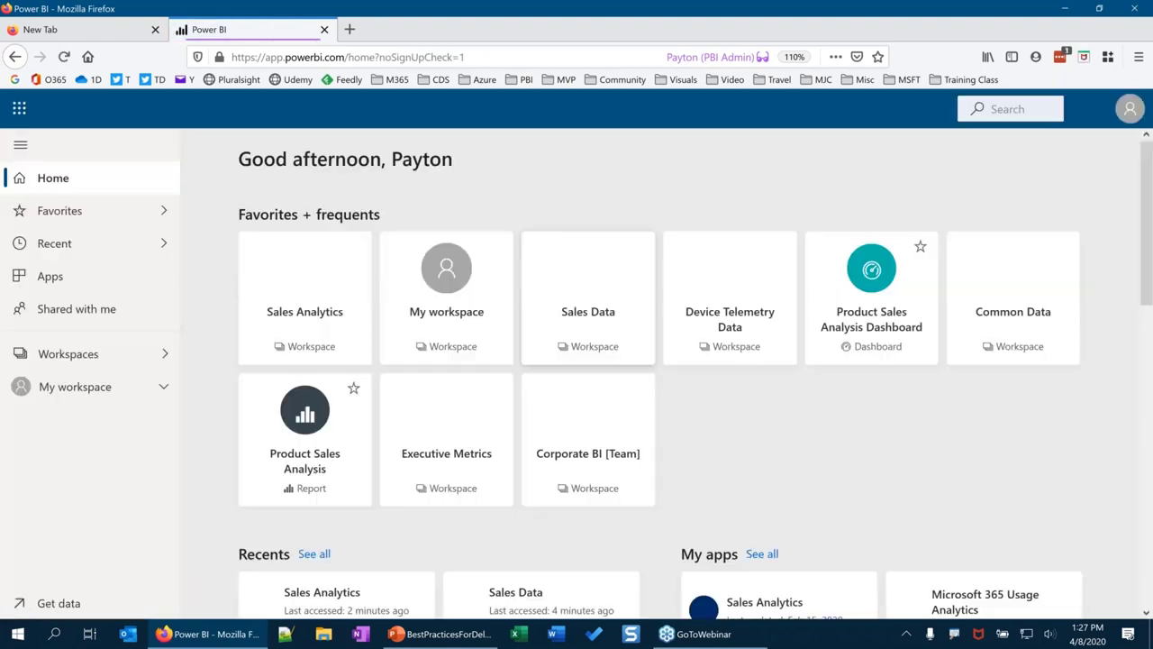
pyautogui.click(1131, 116)
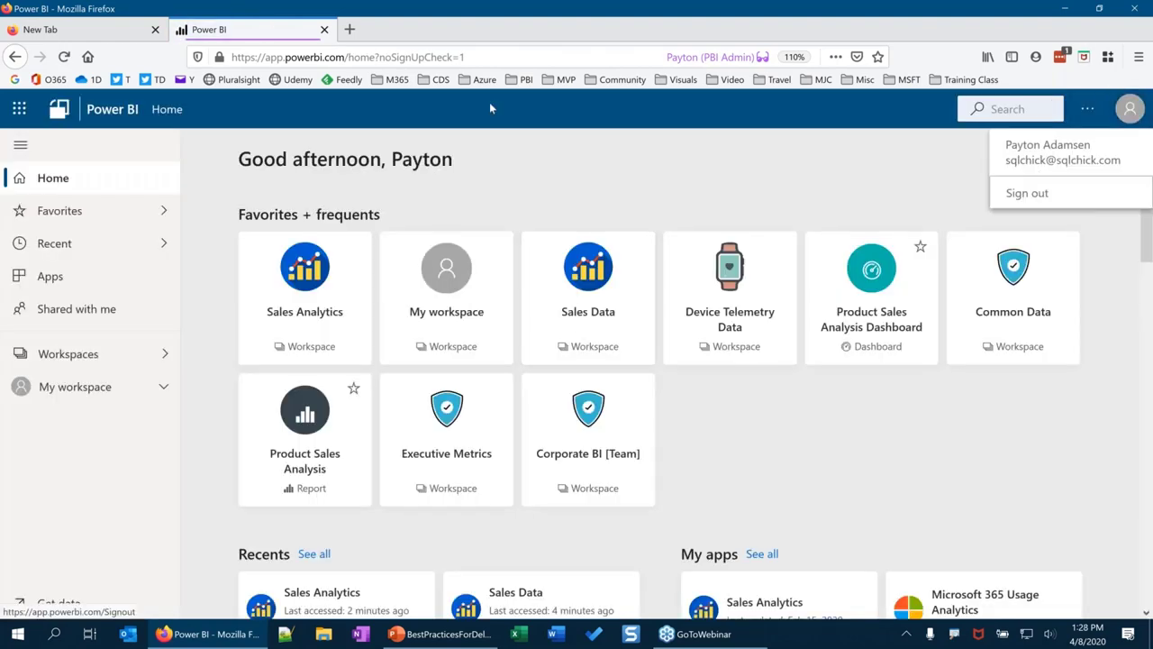
# - Open a new tab in the Sales container and load the app.powerbi site from the top sites
pyautogui.click(350, 30)
pyautogui.click(1107, 57)
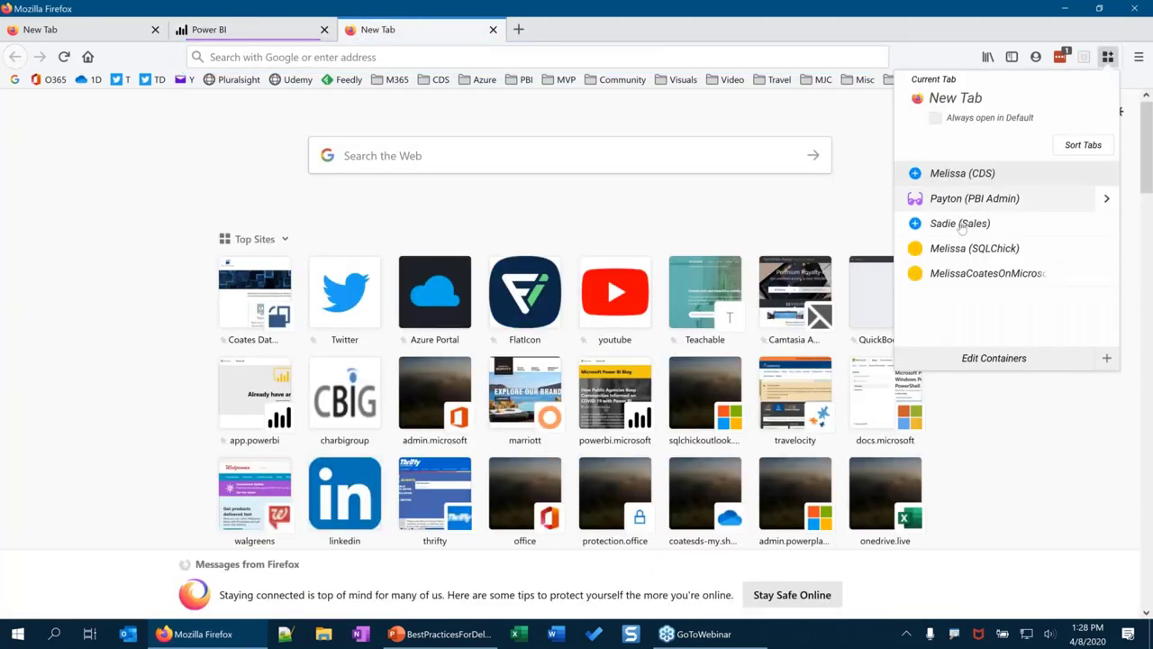
pyautogui.click(960, 223)
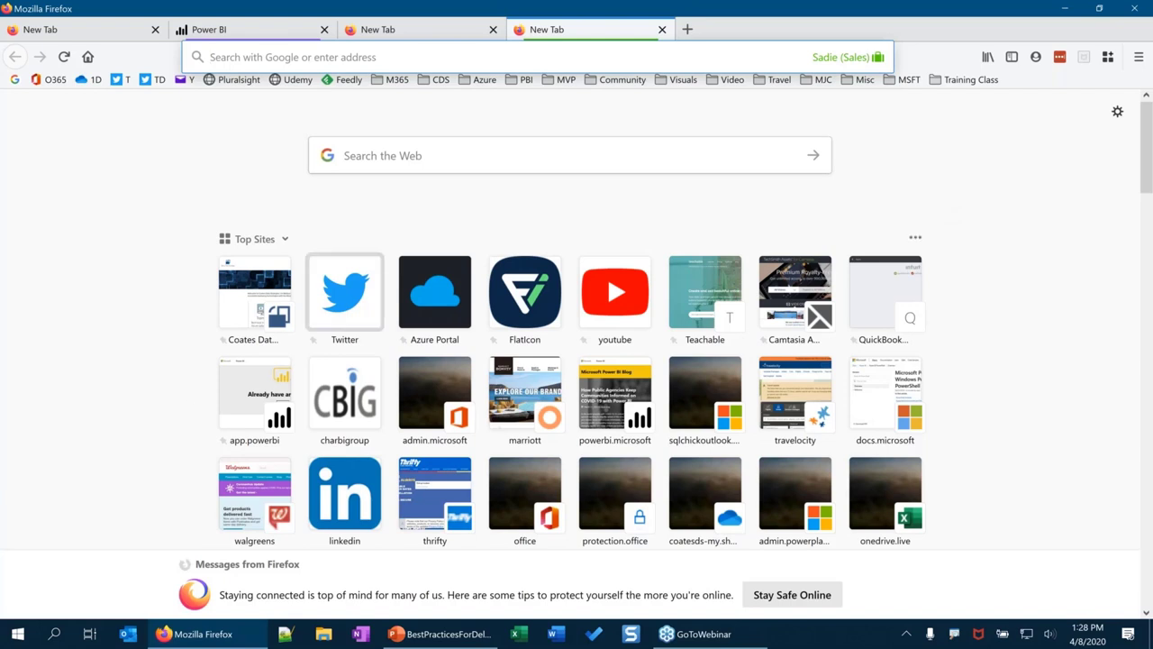
pyautogui.click(252, 405)
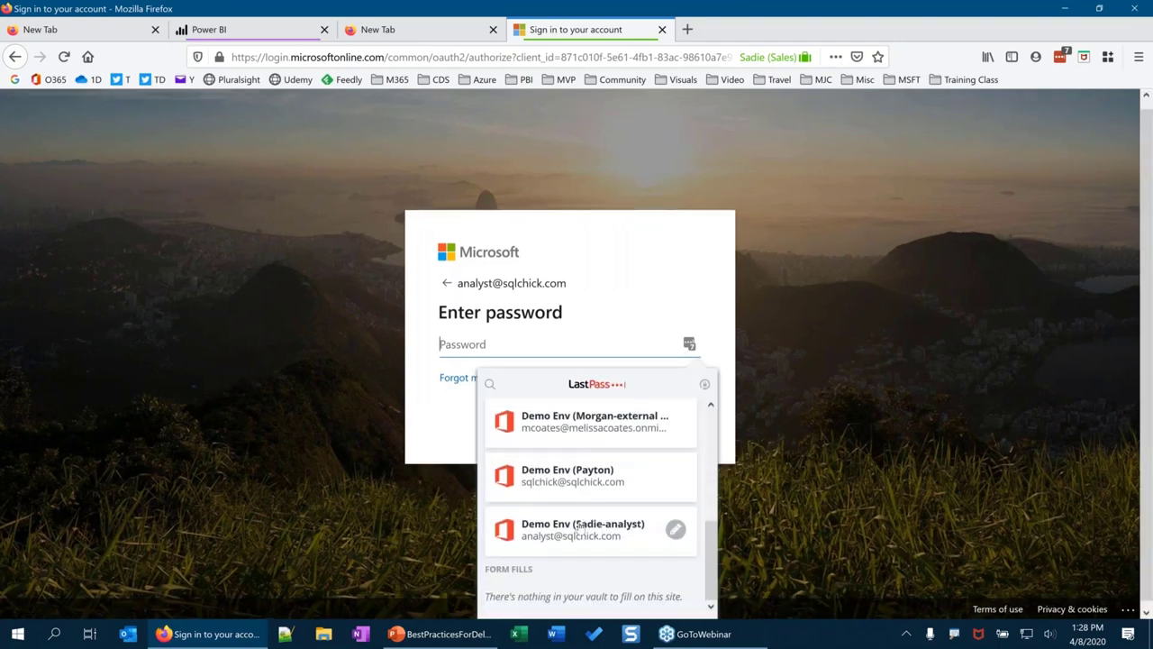
# - Sign in to the analyst account with its saved LastPass password and continue past the monitored-access notice to Microsoft Power BI
pyautogui.click(581, 527)
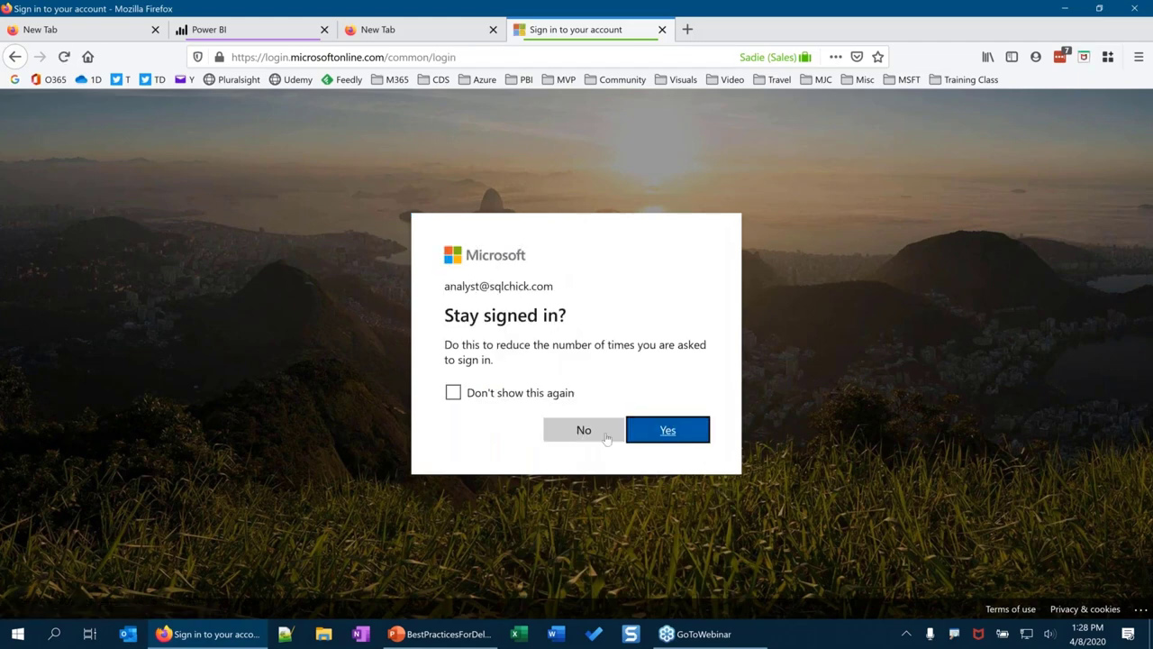
pyautogui.press('Return')
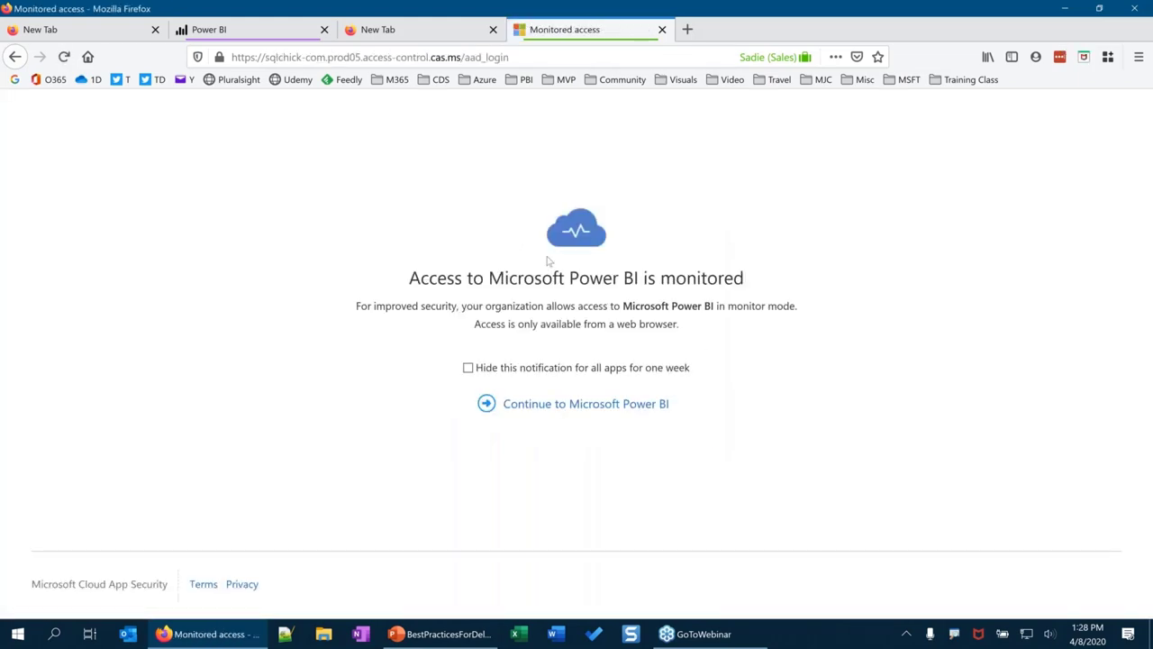
pyautogui.click(586, 404)
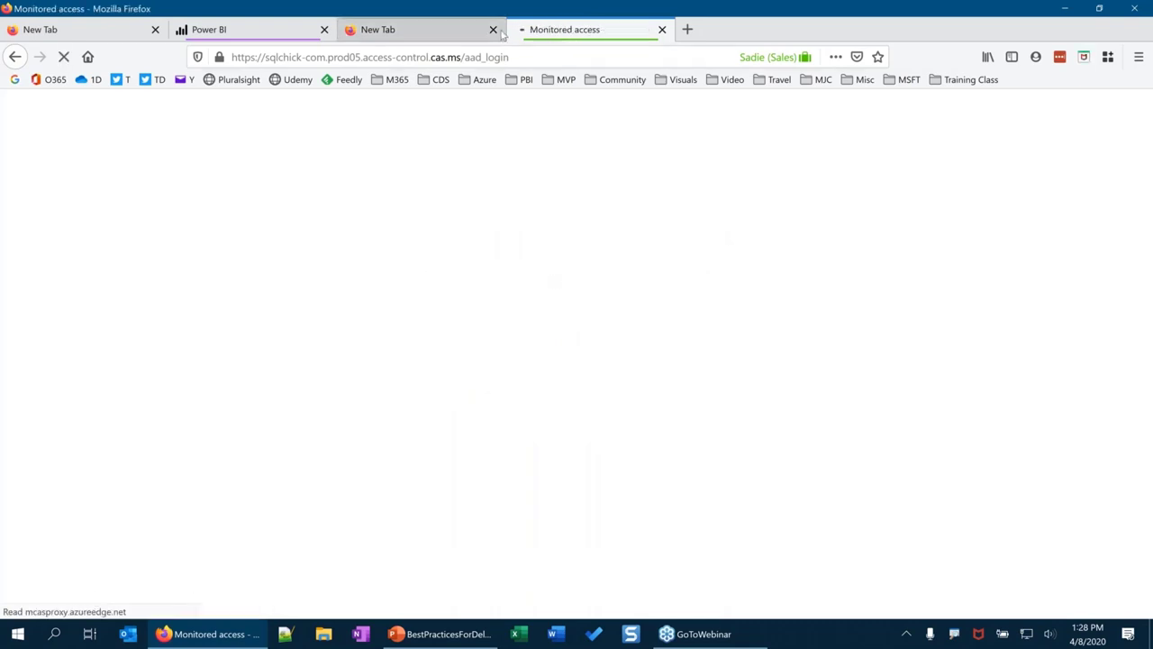
# - Close the two blank tabs and switch between the PBI Admin and Sales Power BI tabs to compare the two sessions
pyautogui.click(493, 29)
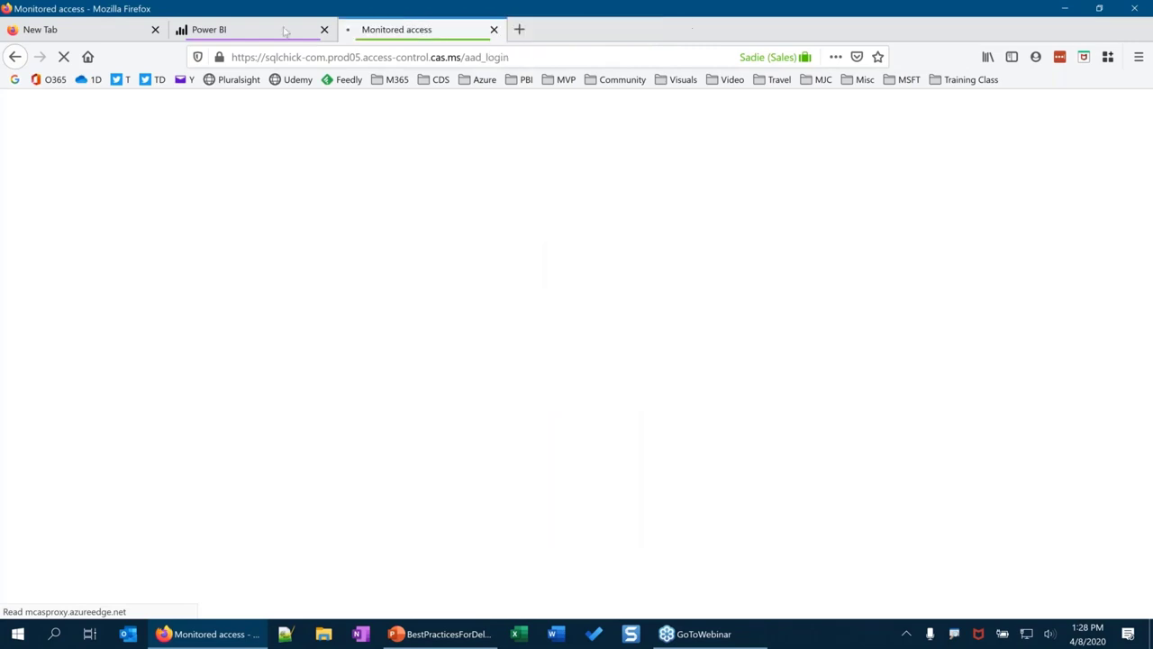
pyautogui.click(155, 30)
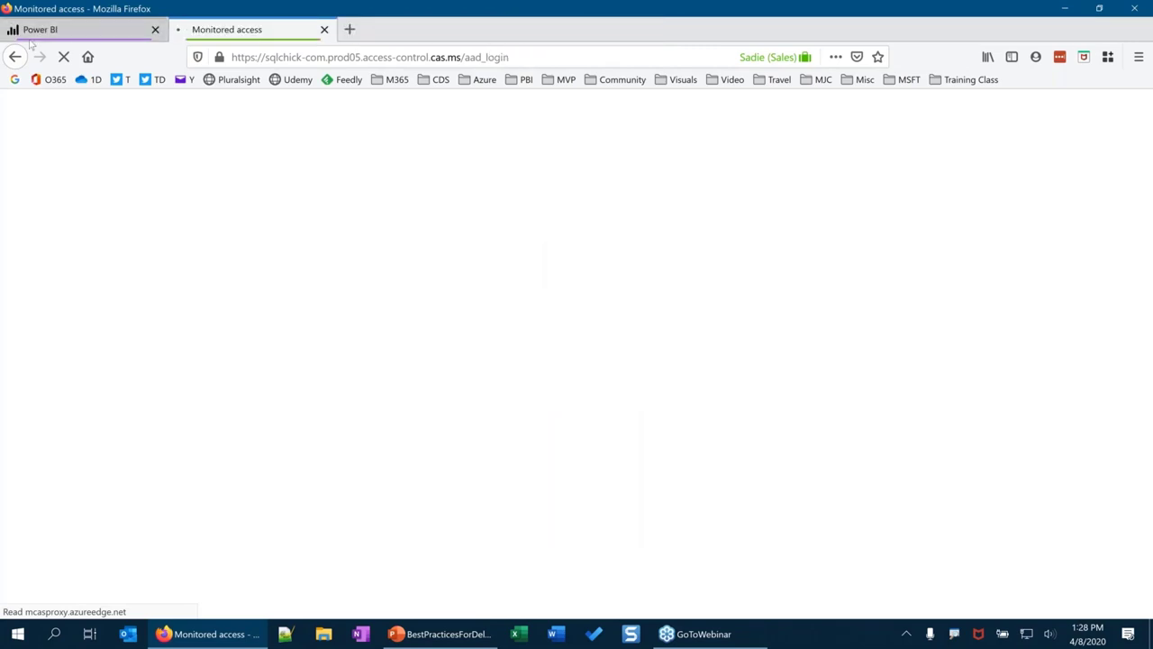
pyautogui.click(93, 33)
pyautogui.click(229, 28)
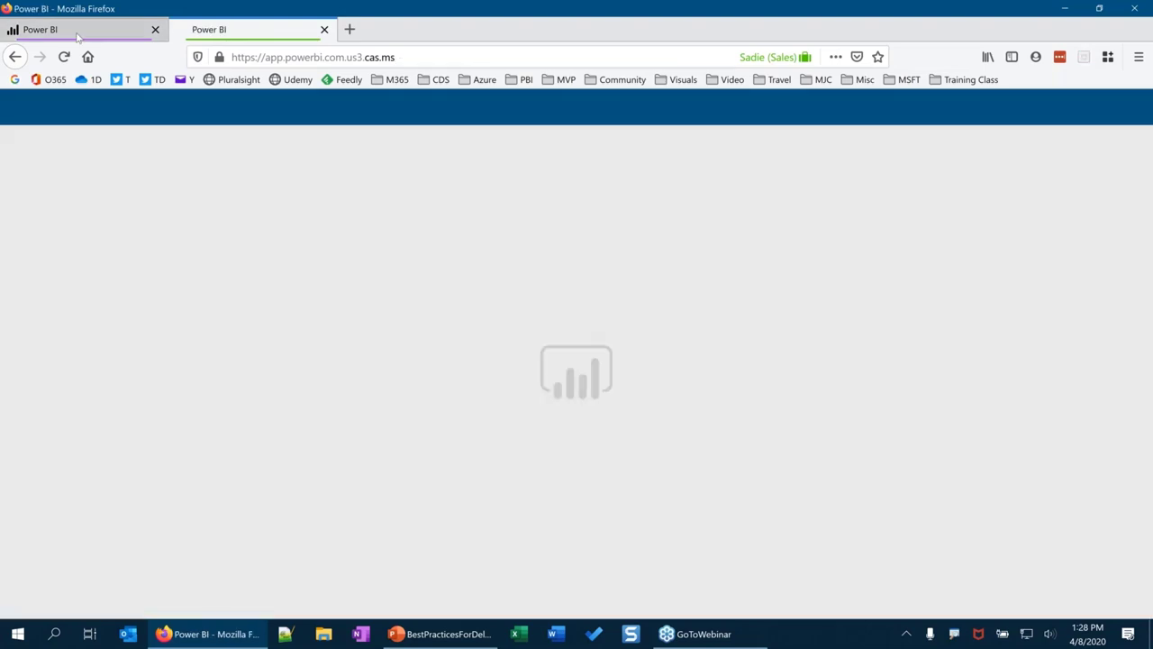
pyautogui.click(77, 32)
pyautogui.click(241, 29)
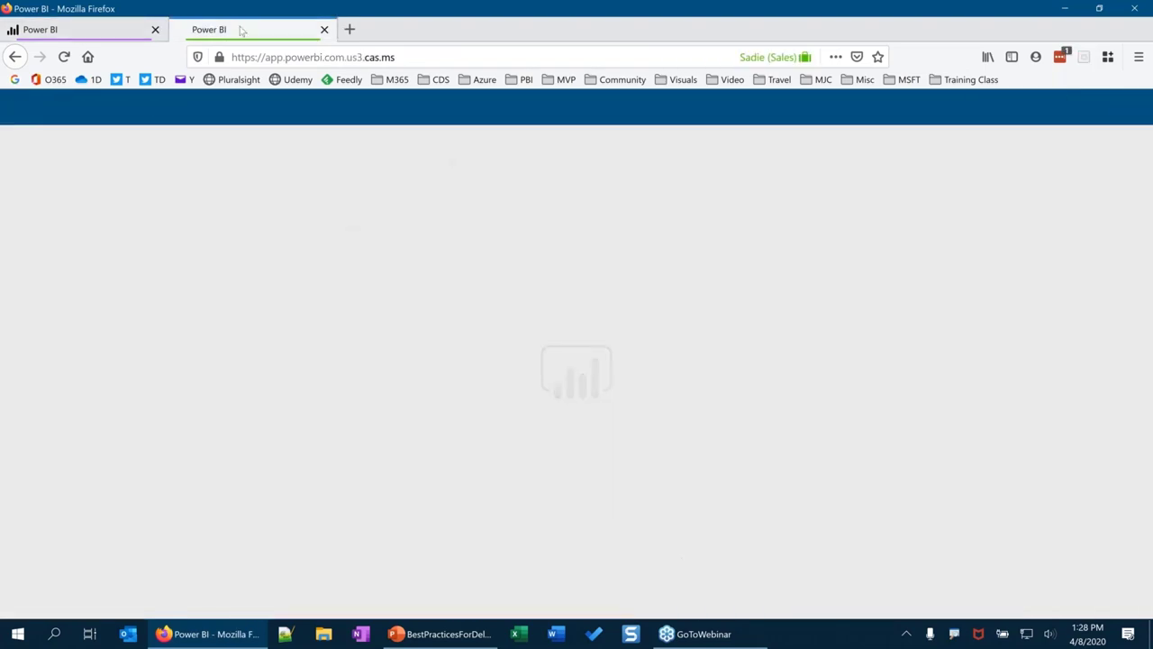